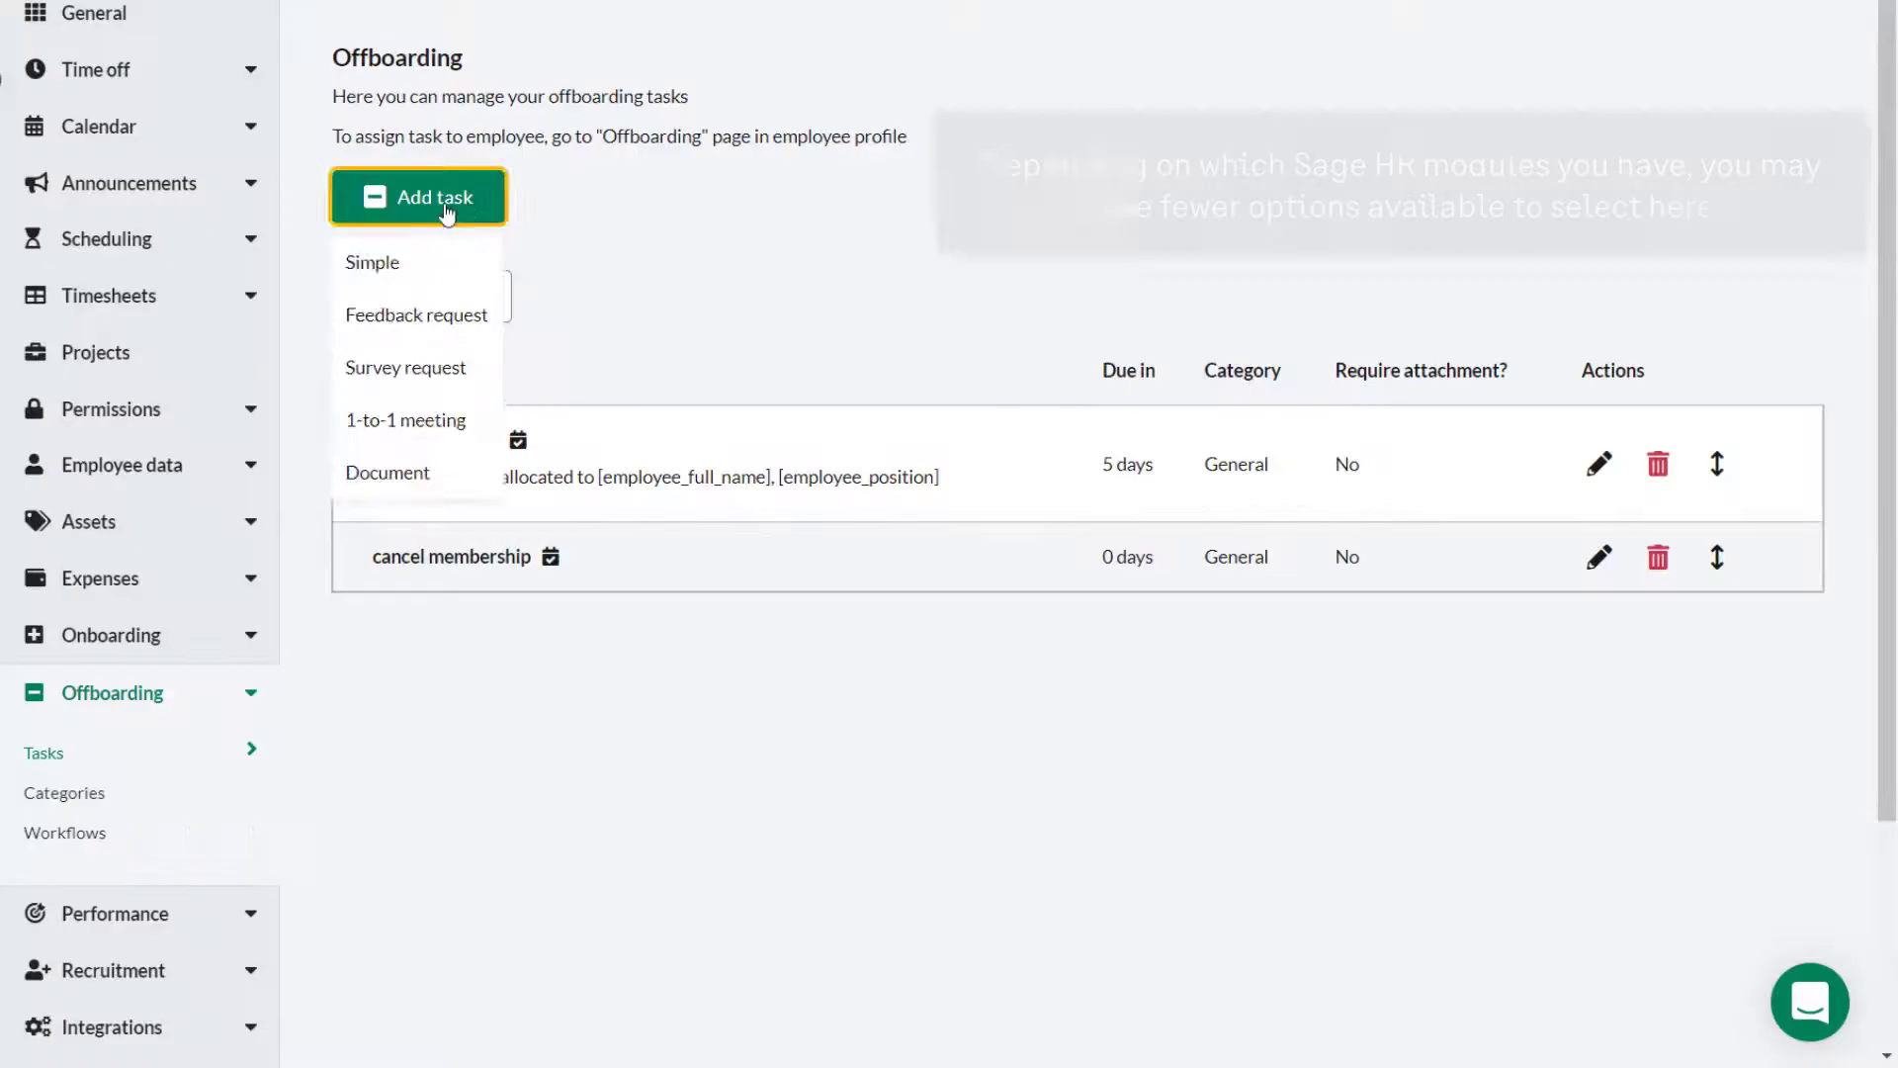
Start a new simple offboarding task and title it "Return ID card"
{"action": "left_click", "coordinate": [460, 311]}
{"action": "left_click", "coordinate": [726, 253]}
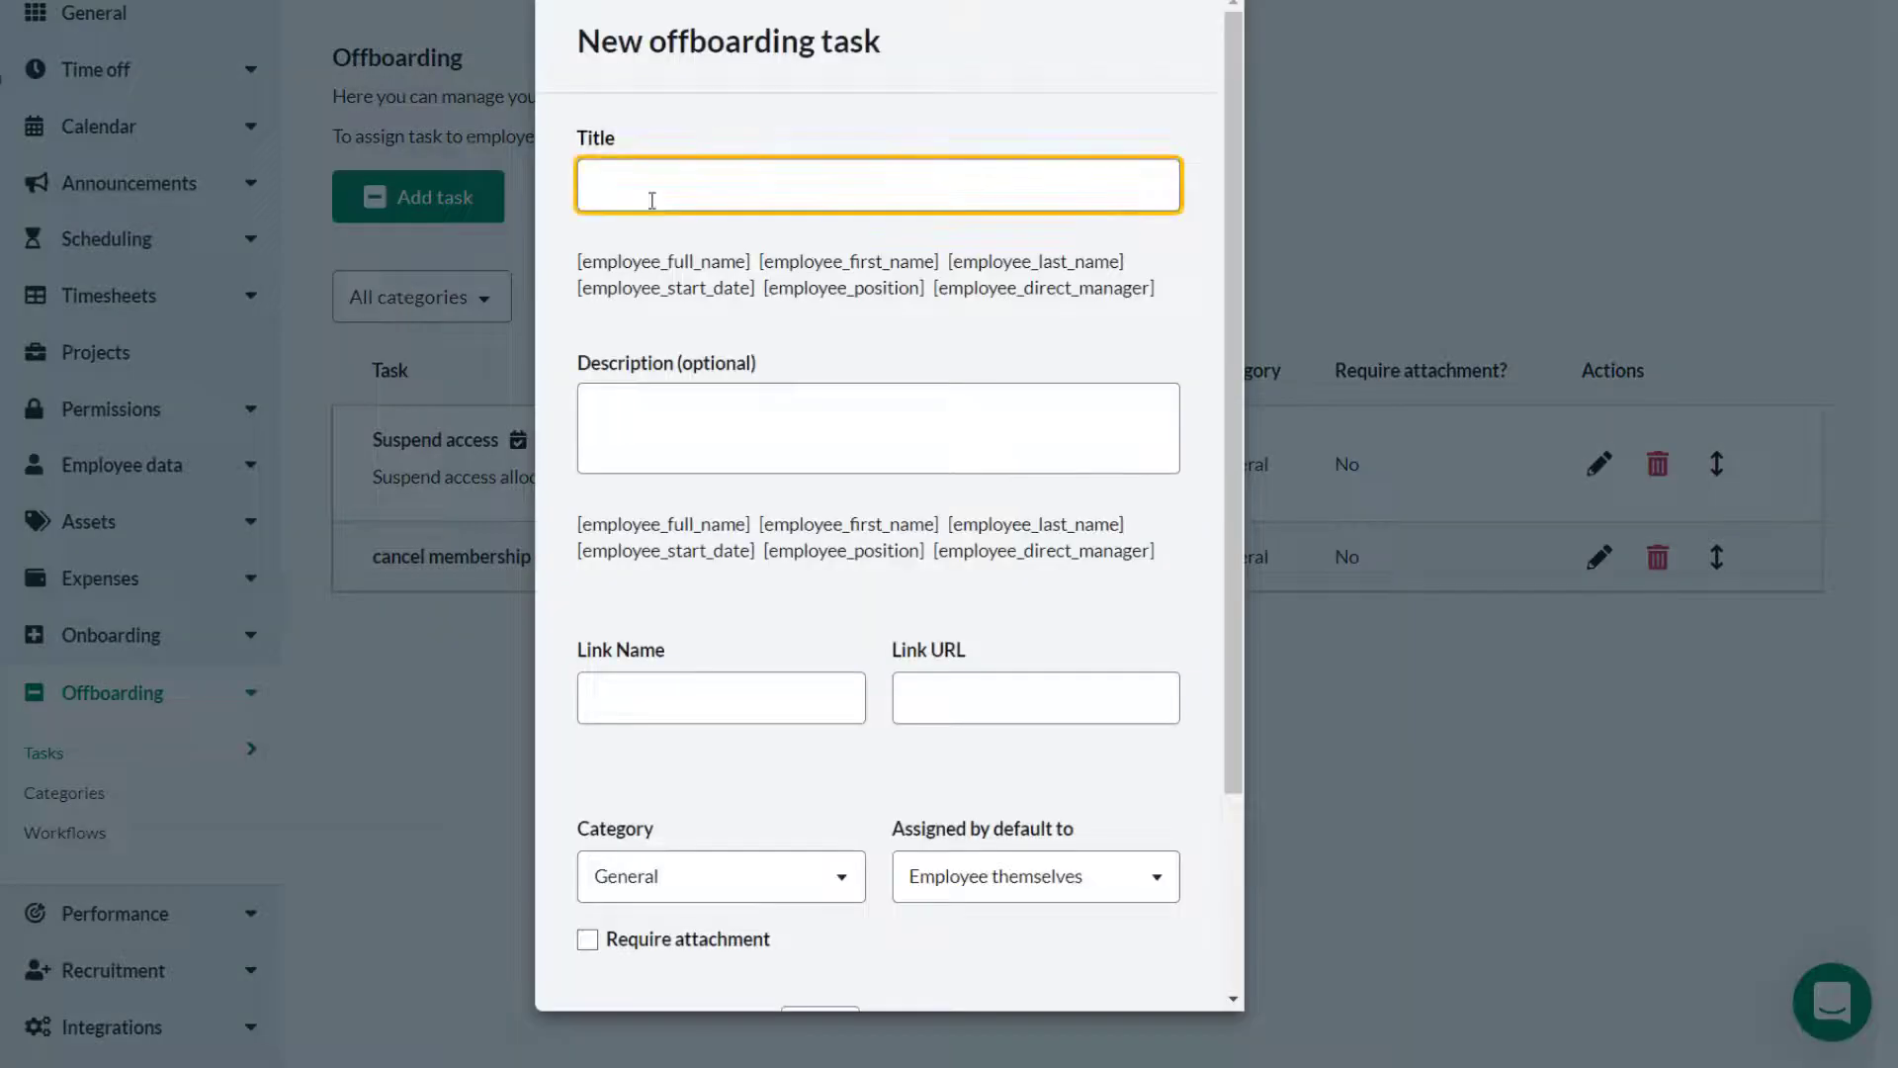
{"action": "type", "text": "Return ID card"}
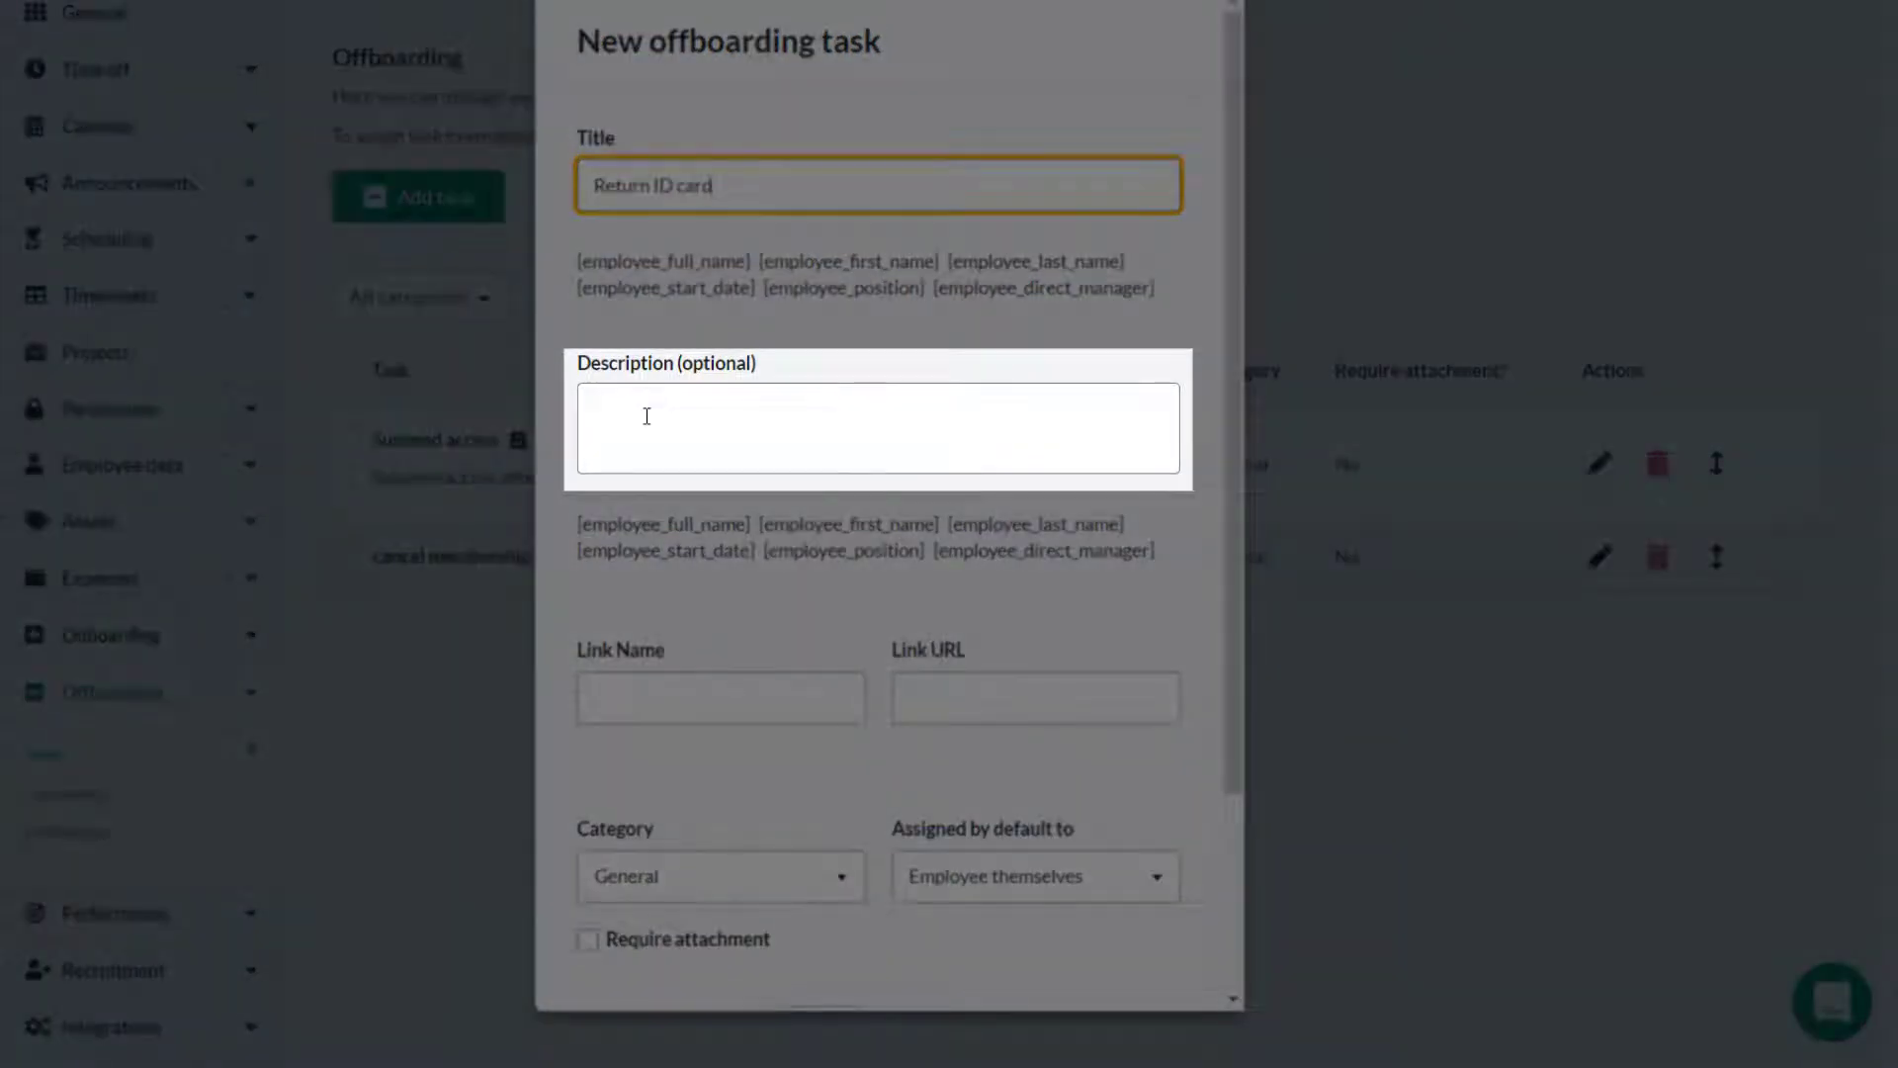
Check the category choices and try assigning the task by default to the employee's direct manager, then to a specific employee
{"action": "scroll", "coordinate": [1031, 593], "scroll_direction": "down", "scroll_amount": 3}
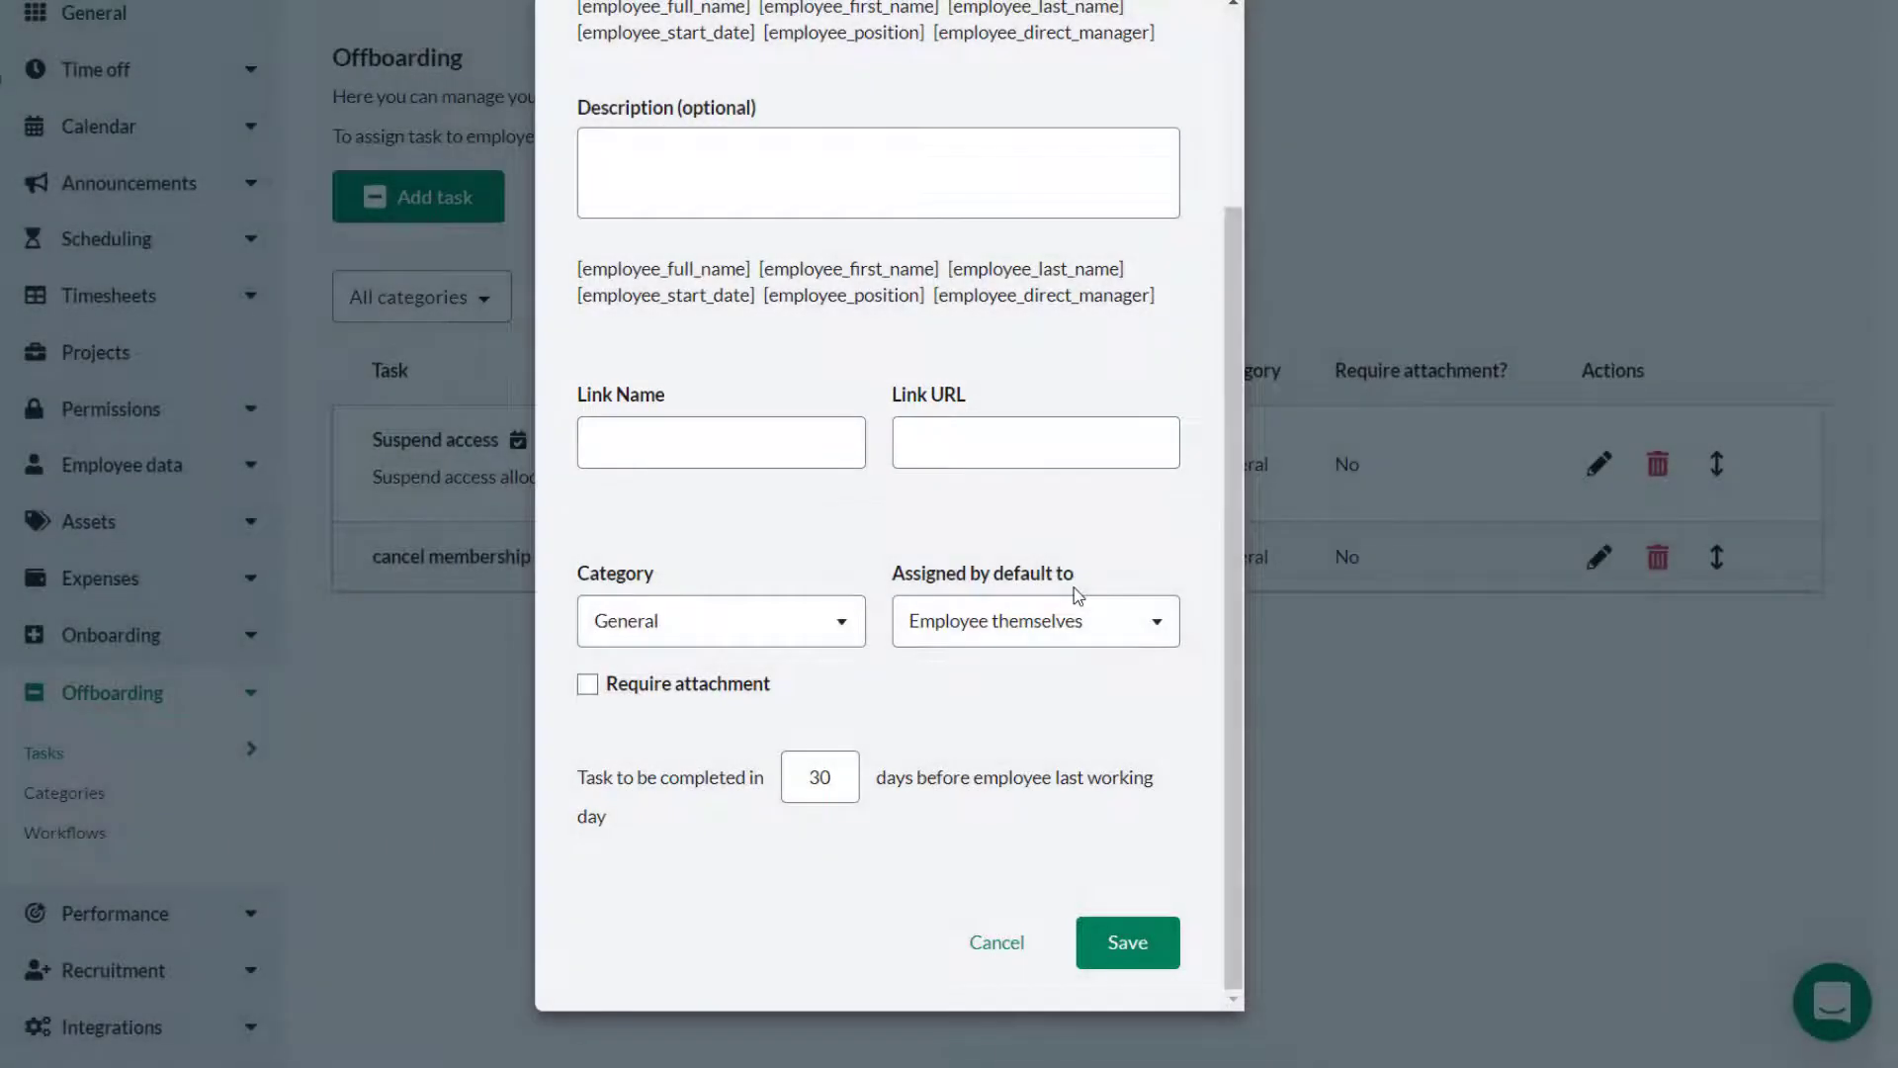
{"action": "left_click", "coordinate": [727, 621]}
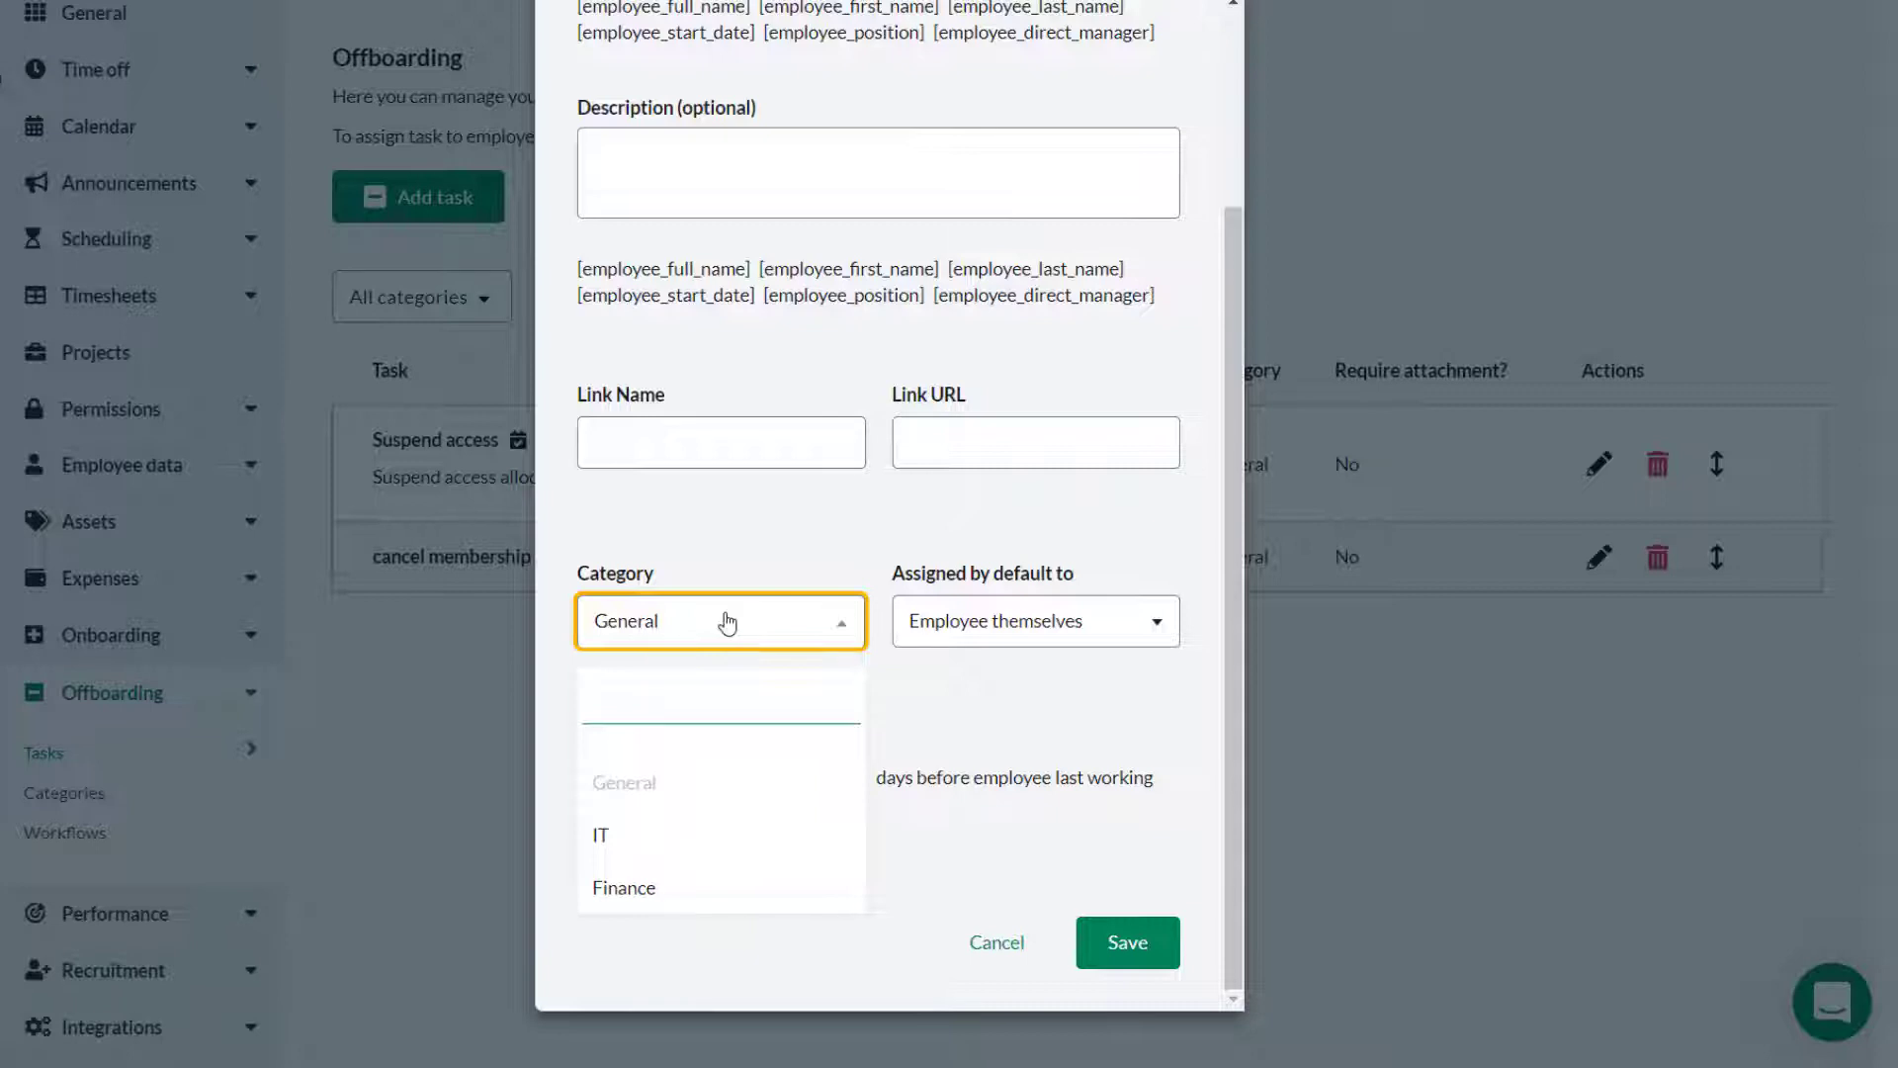
{"action": "left_click", "coordinate": [979, 619]}
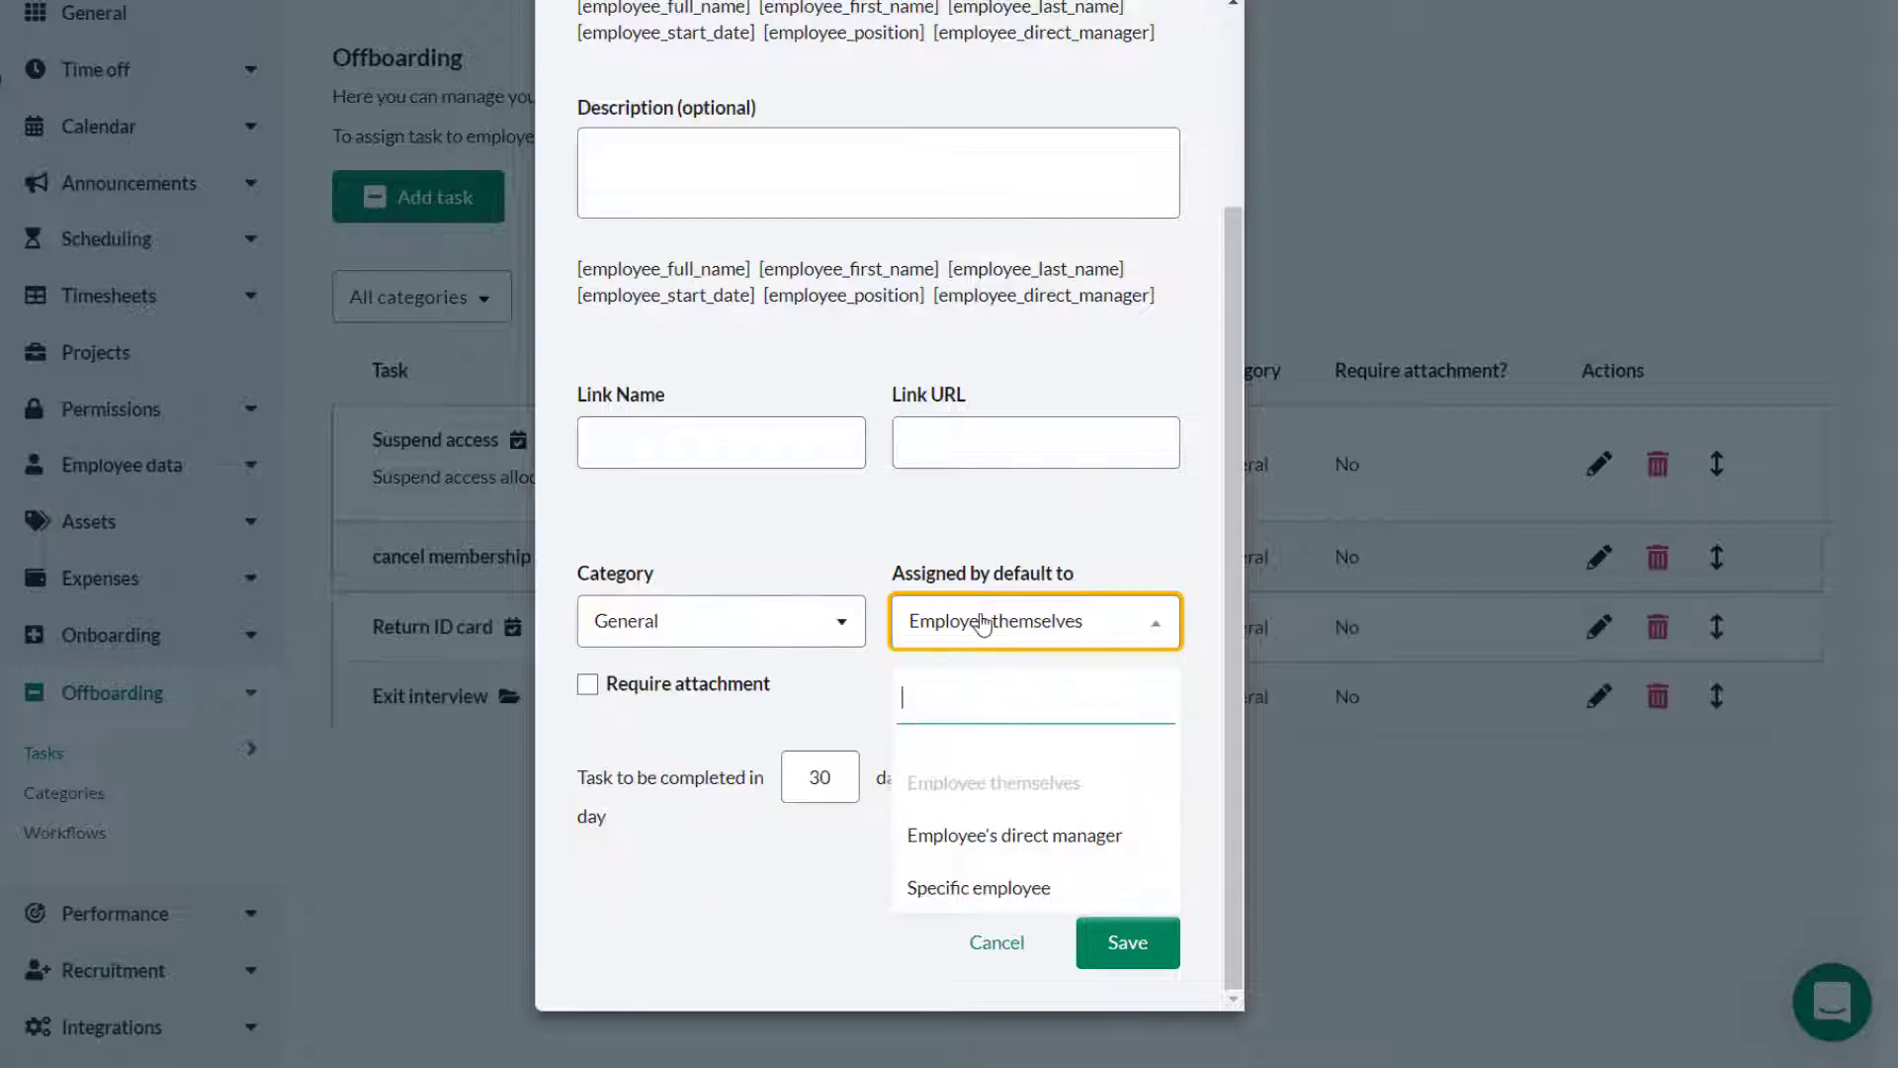
{"action": "left_click", "coordinate": [991, 841]}
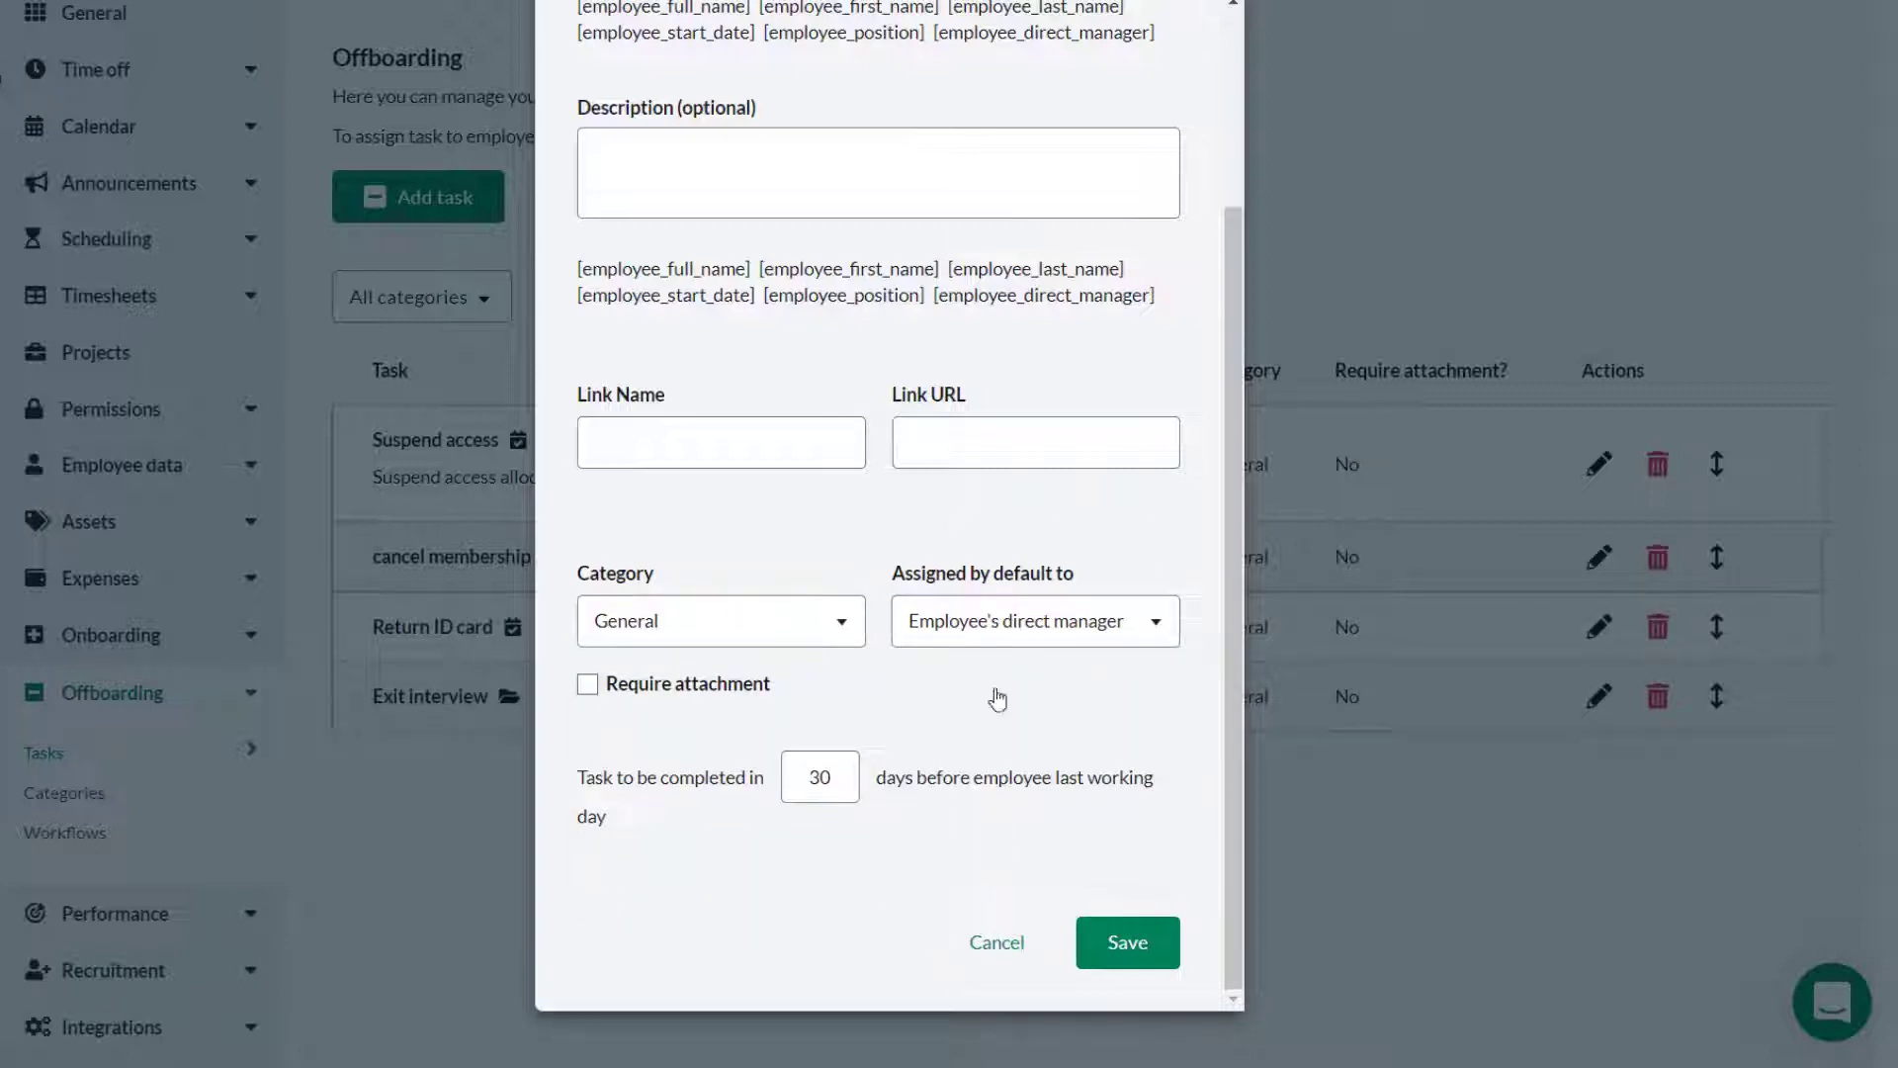
{"action": "left_click", "coordinate": [999, 630]}
{"action": "left_click", "coordinate": [1003, 889]}
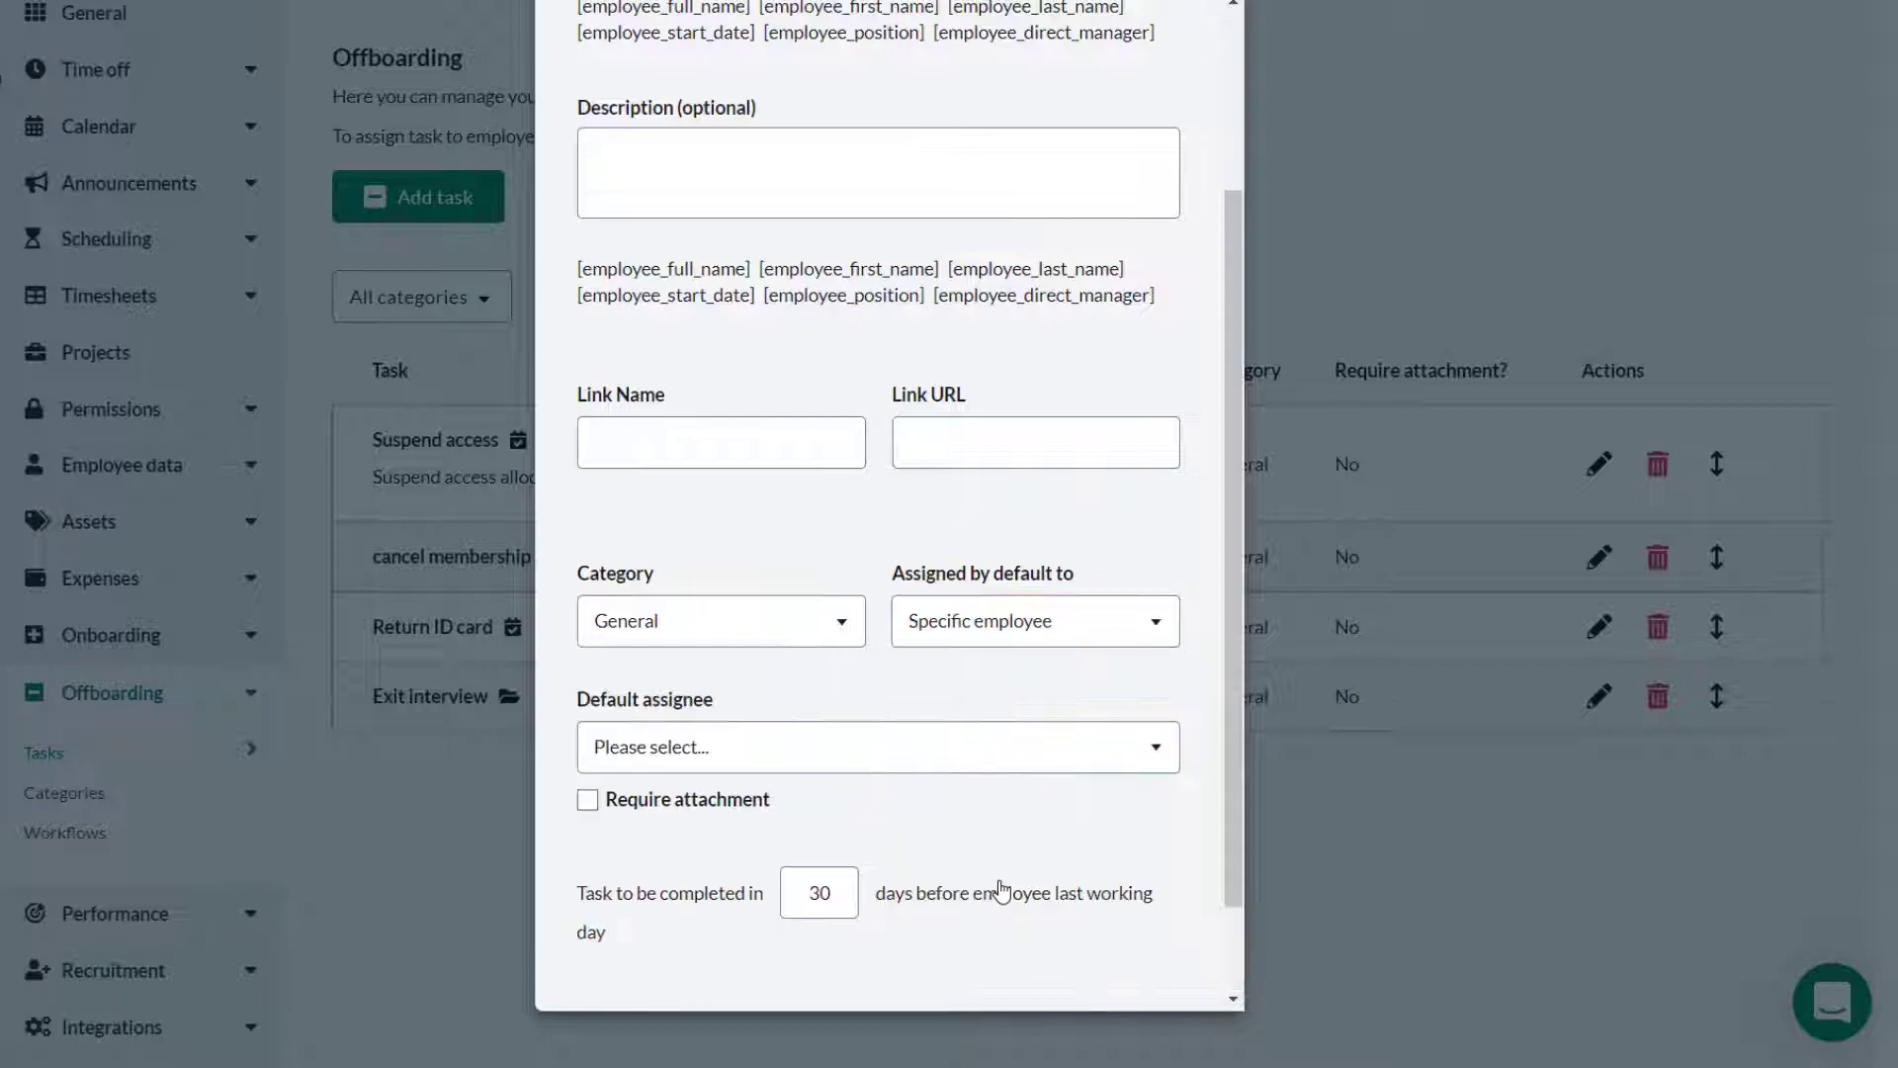
Try choosing a named employee as the task's default assignee and requiring an attachment
{"action": "left_click", "coordinate": [717, 749]}
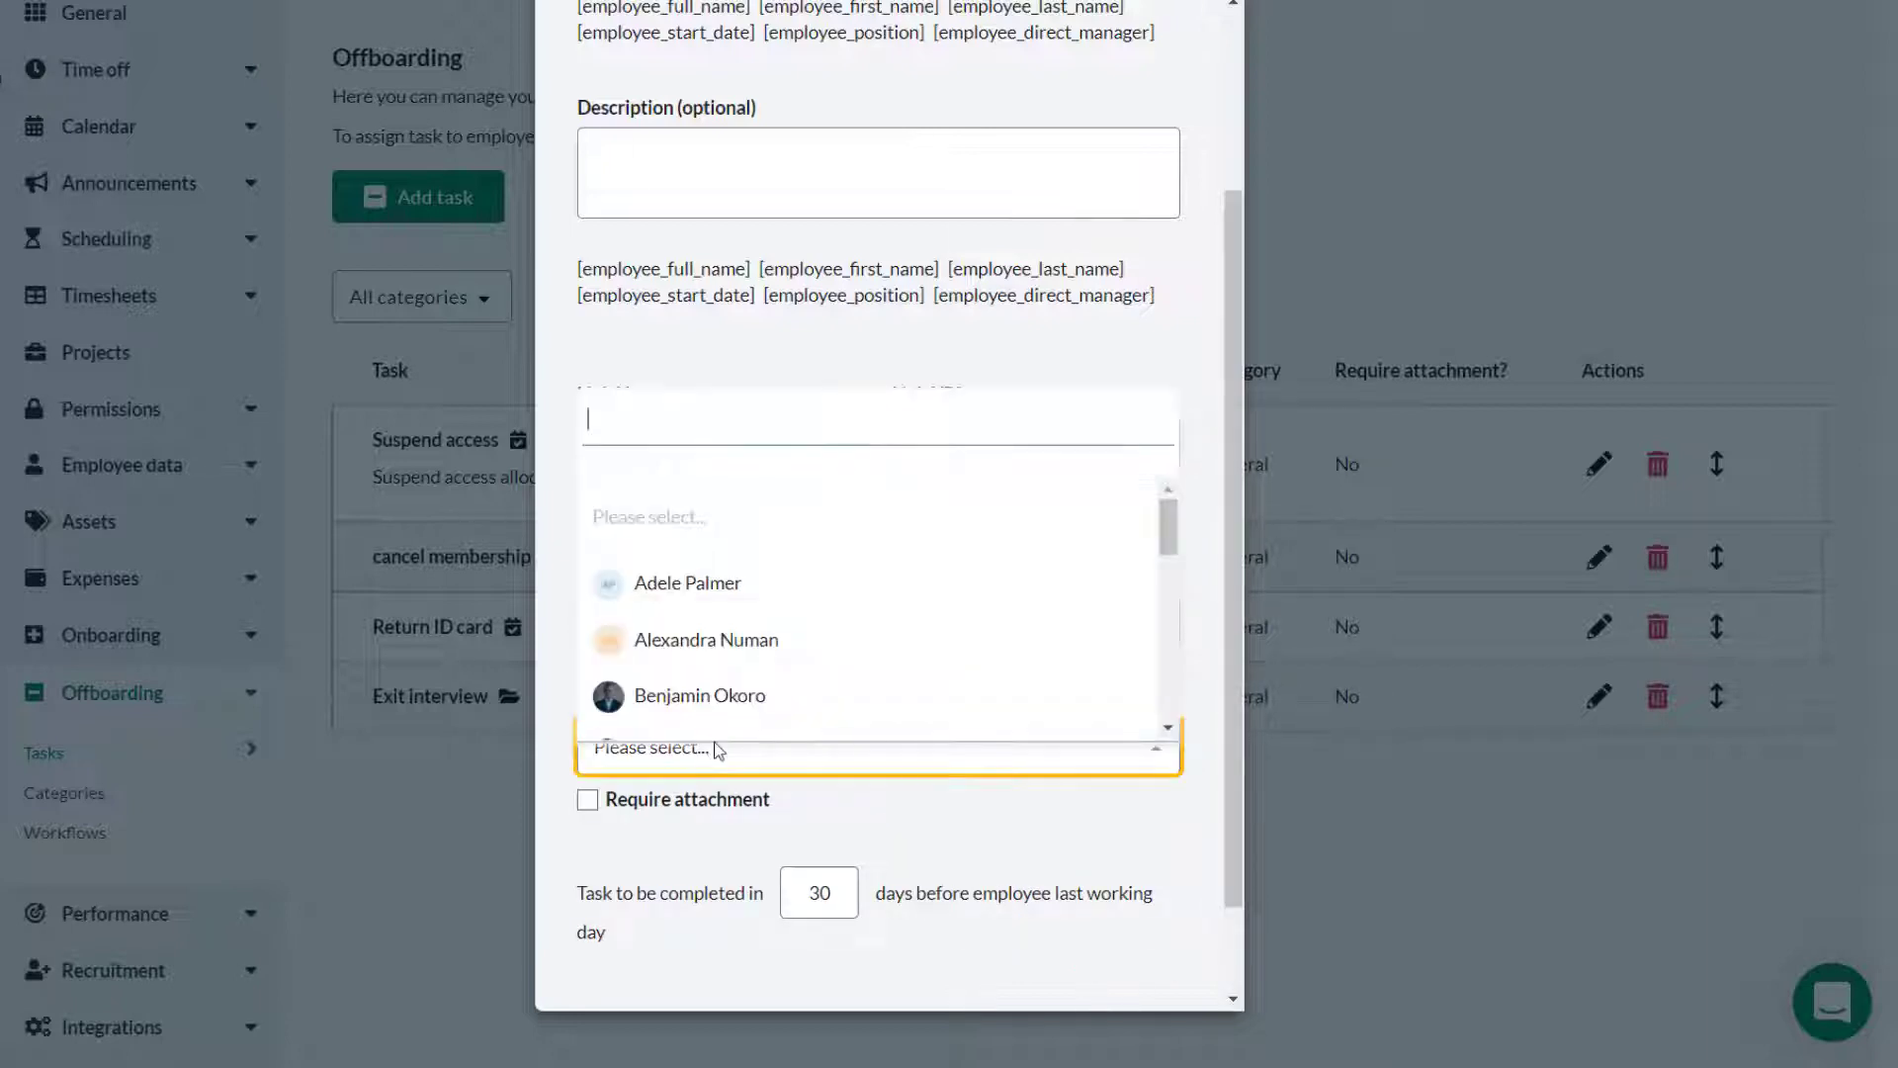
{"action": "left_click", "coordinate": [719, 708]}
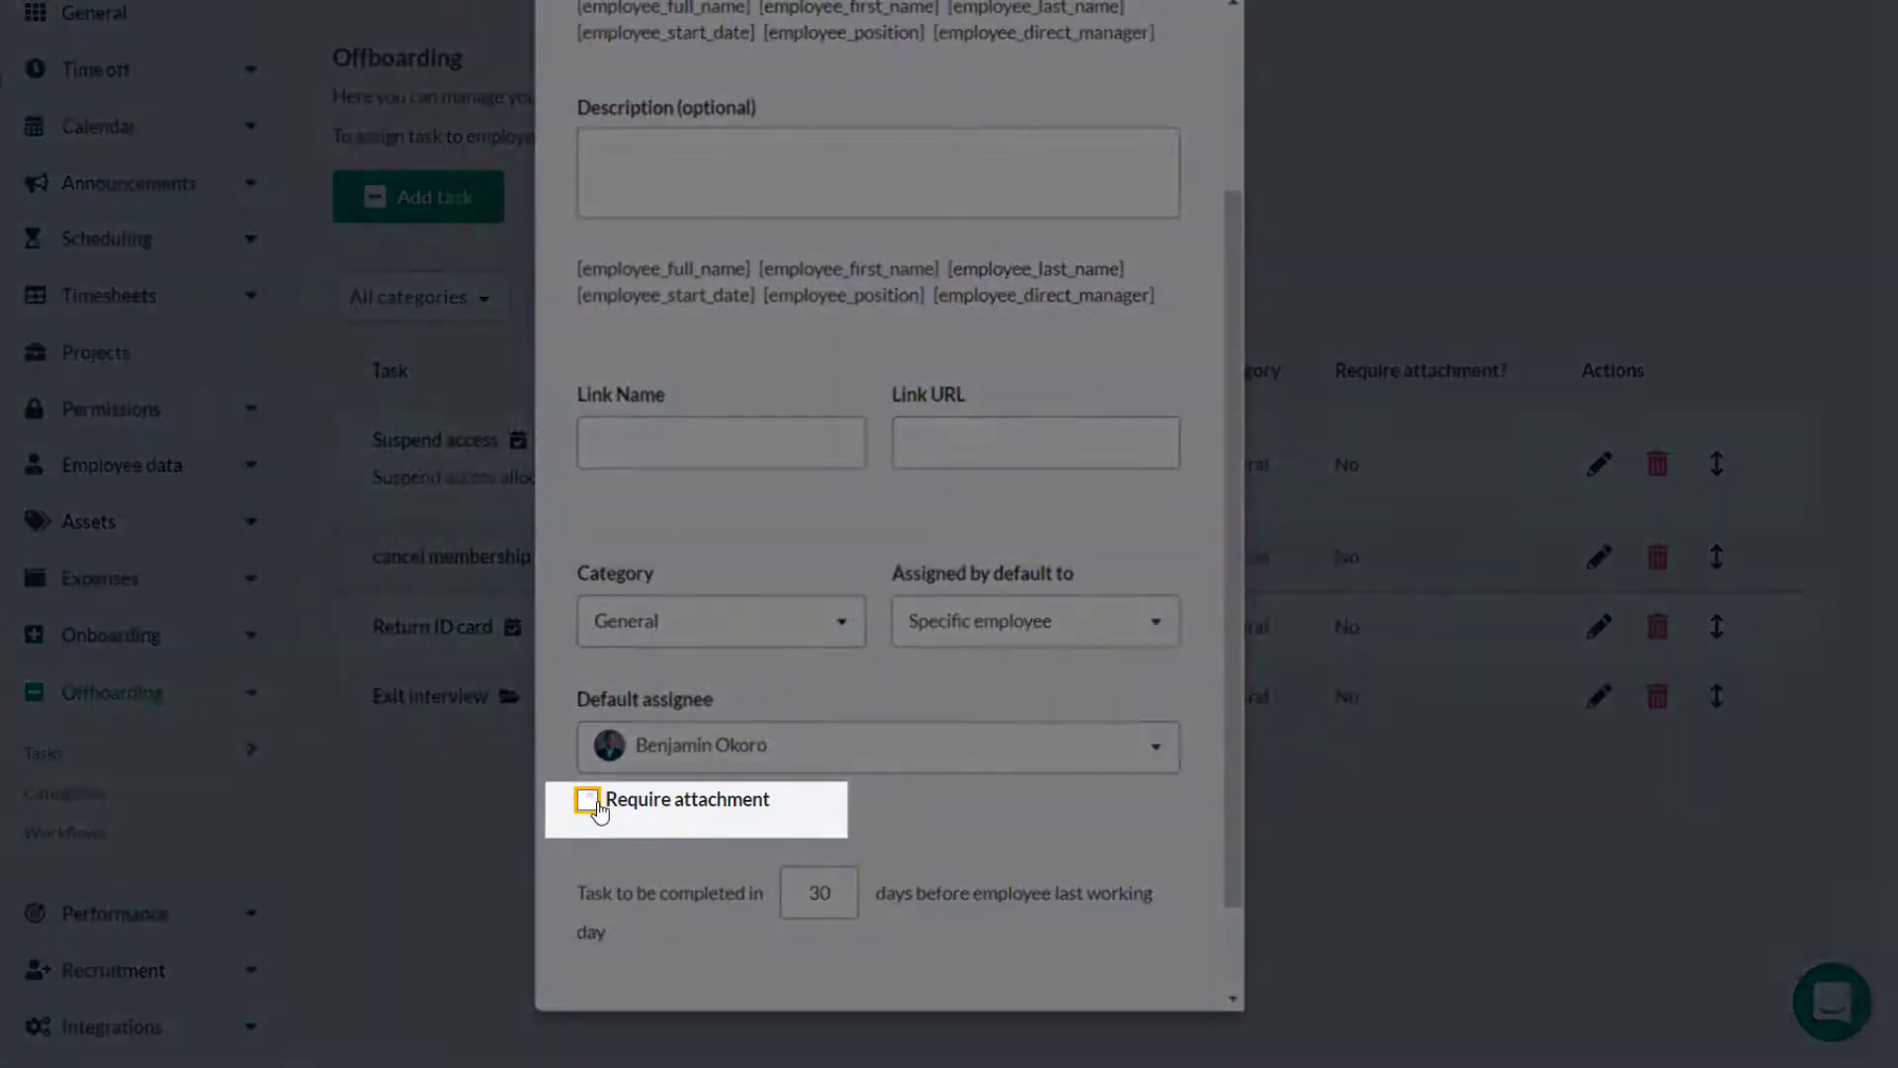
{"action": "left_click", "coordinate": [590, 800]}
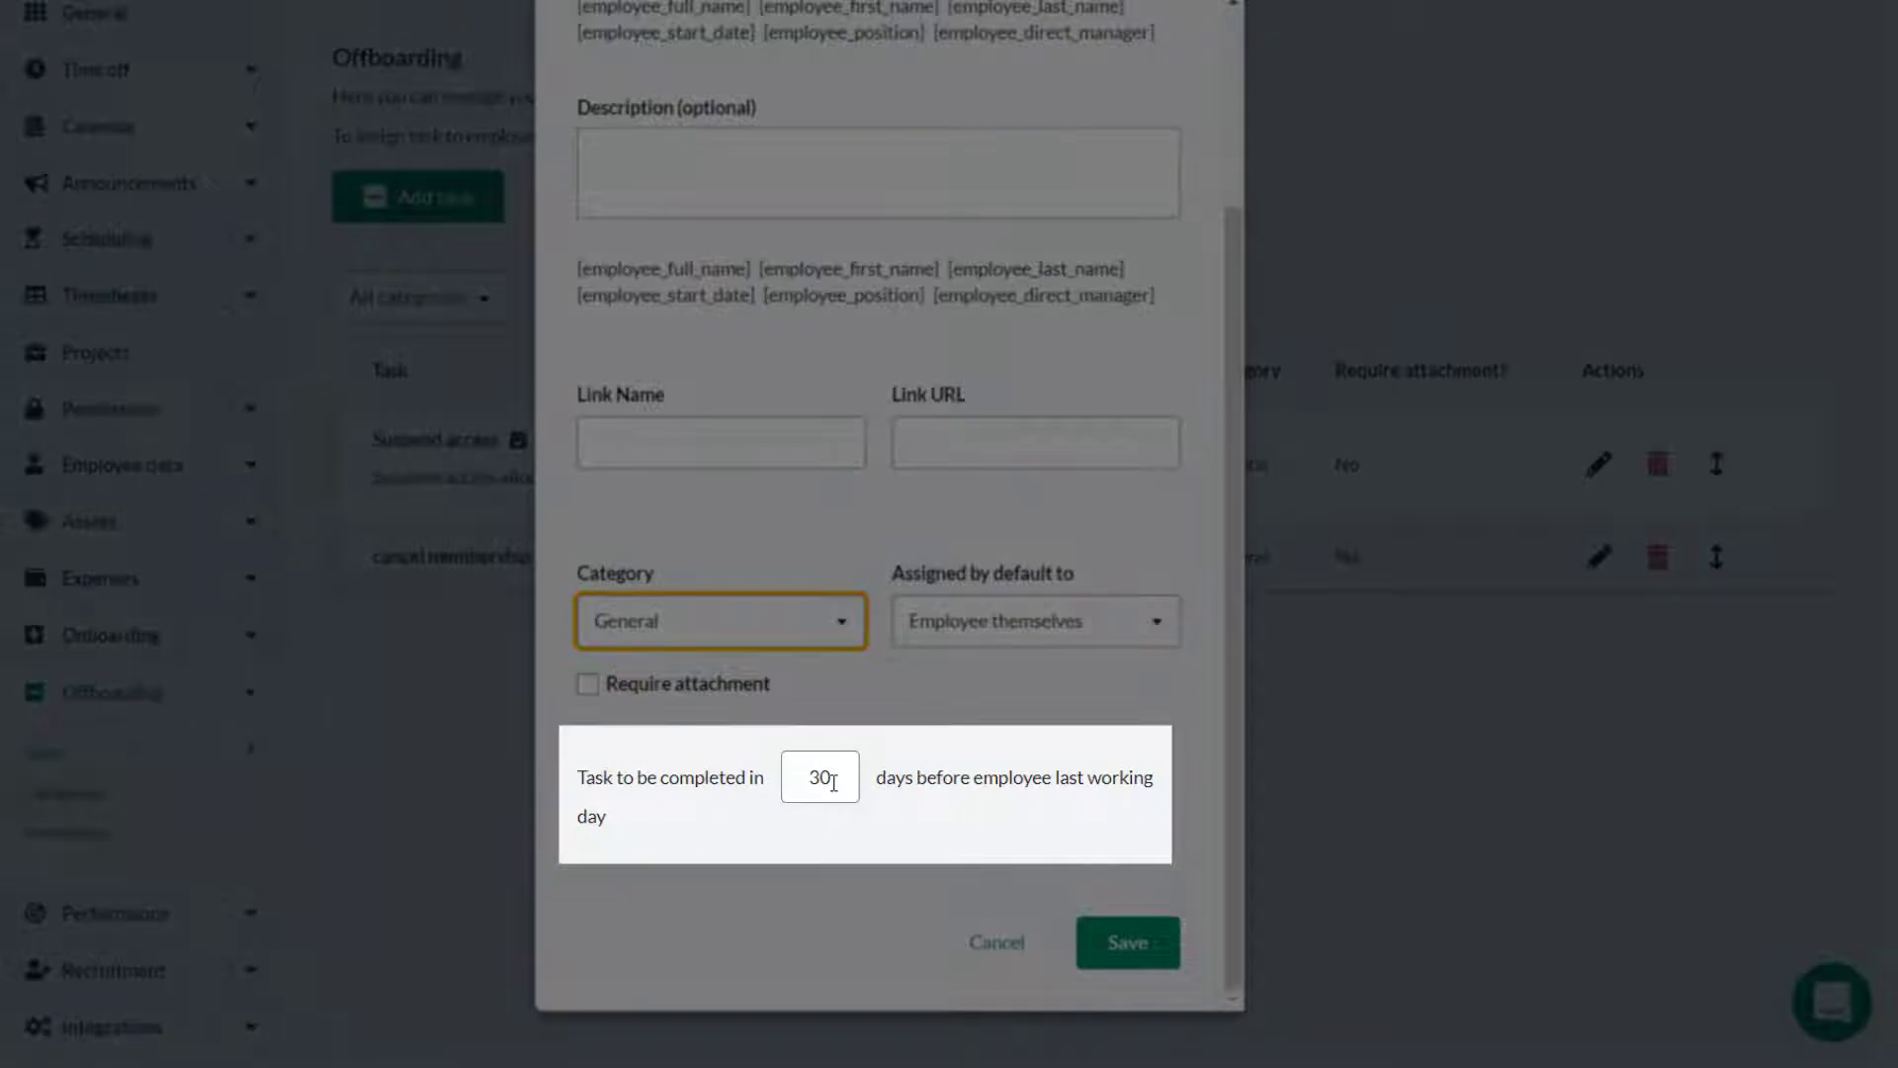
Set the task's completion to 1 day before the employee's last working day and save the task
{"action": "double_click", "coordinate": [834, 783]}
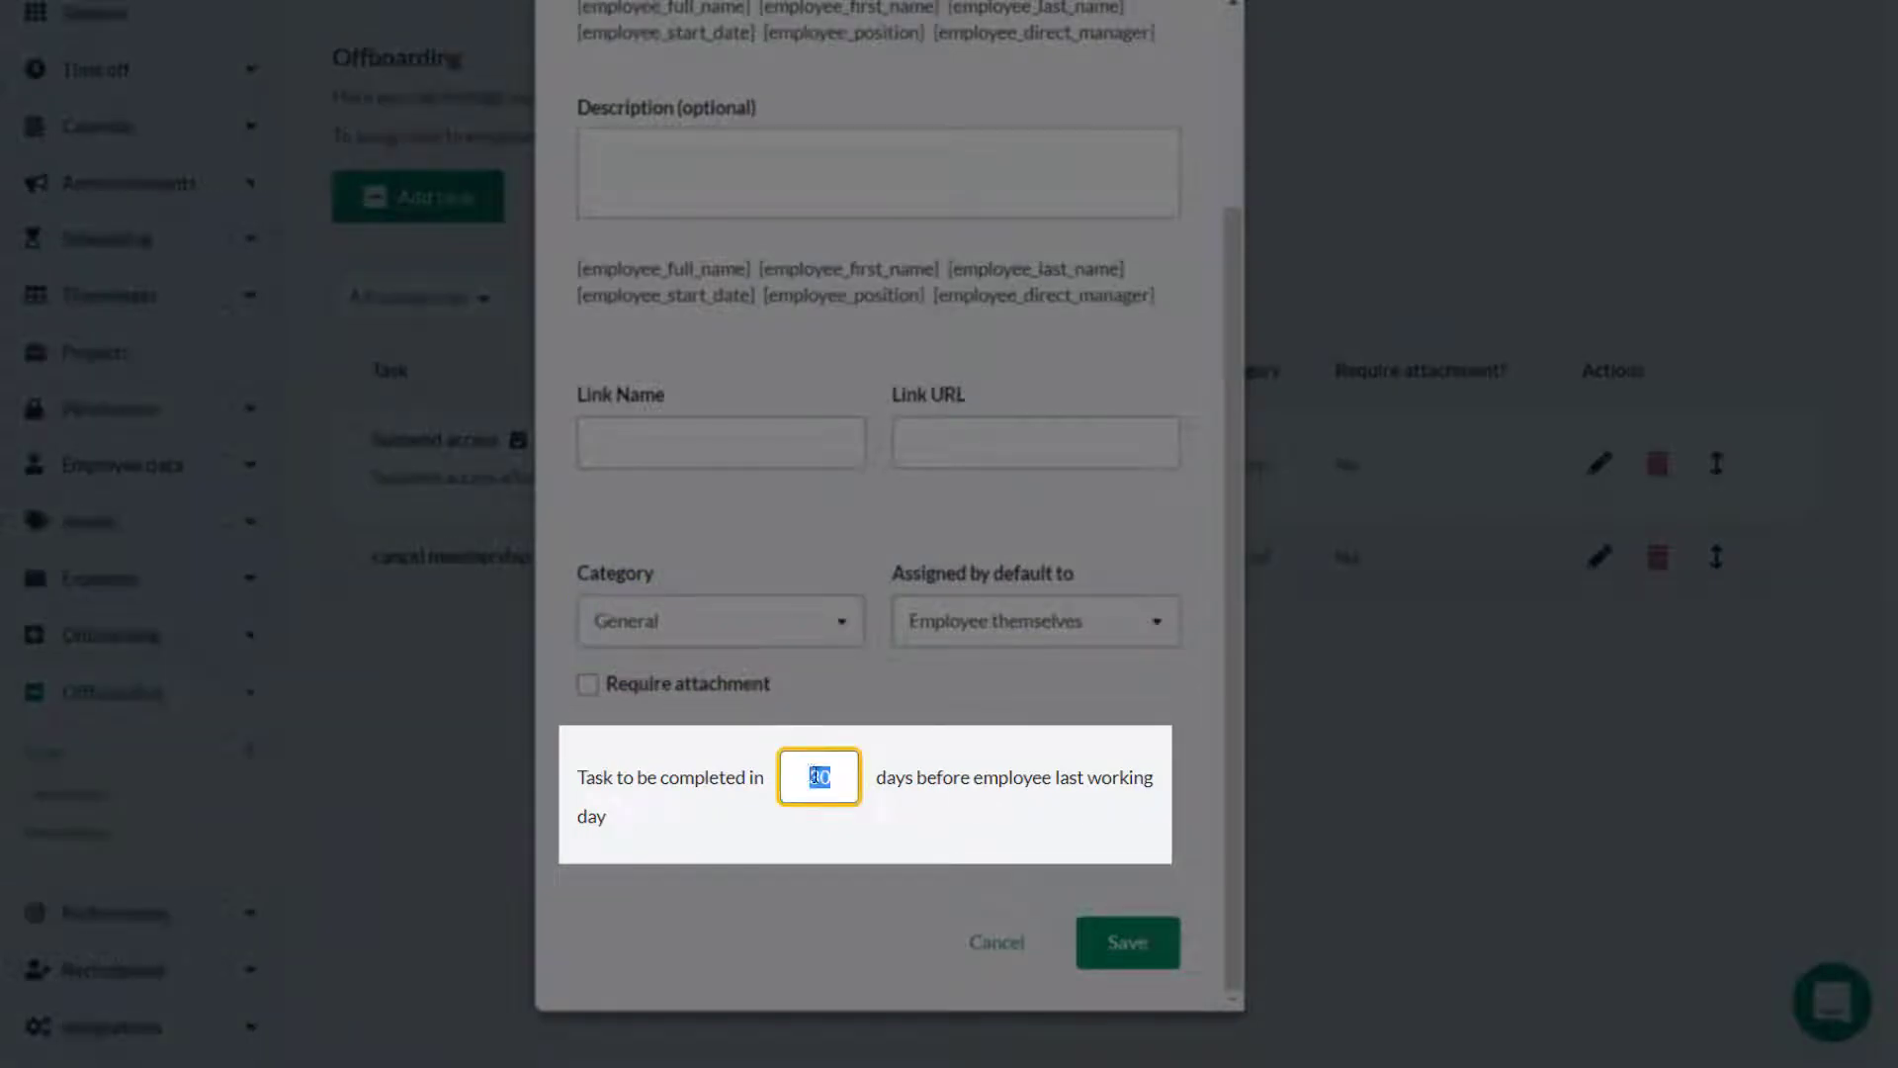
{"action": "type", "text": "1"}
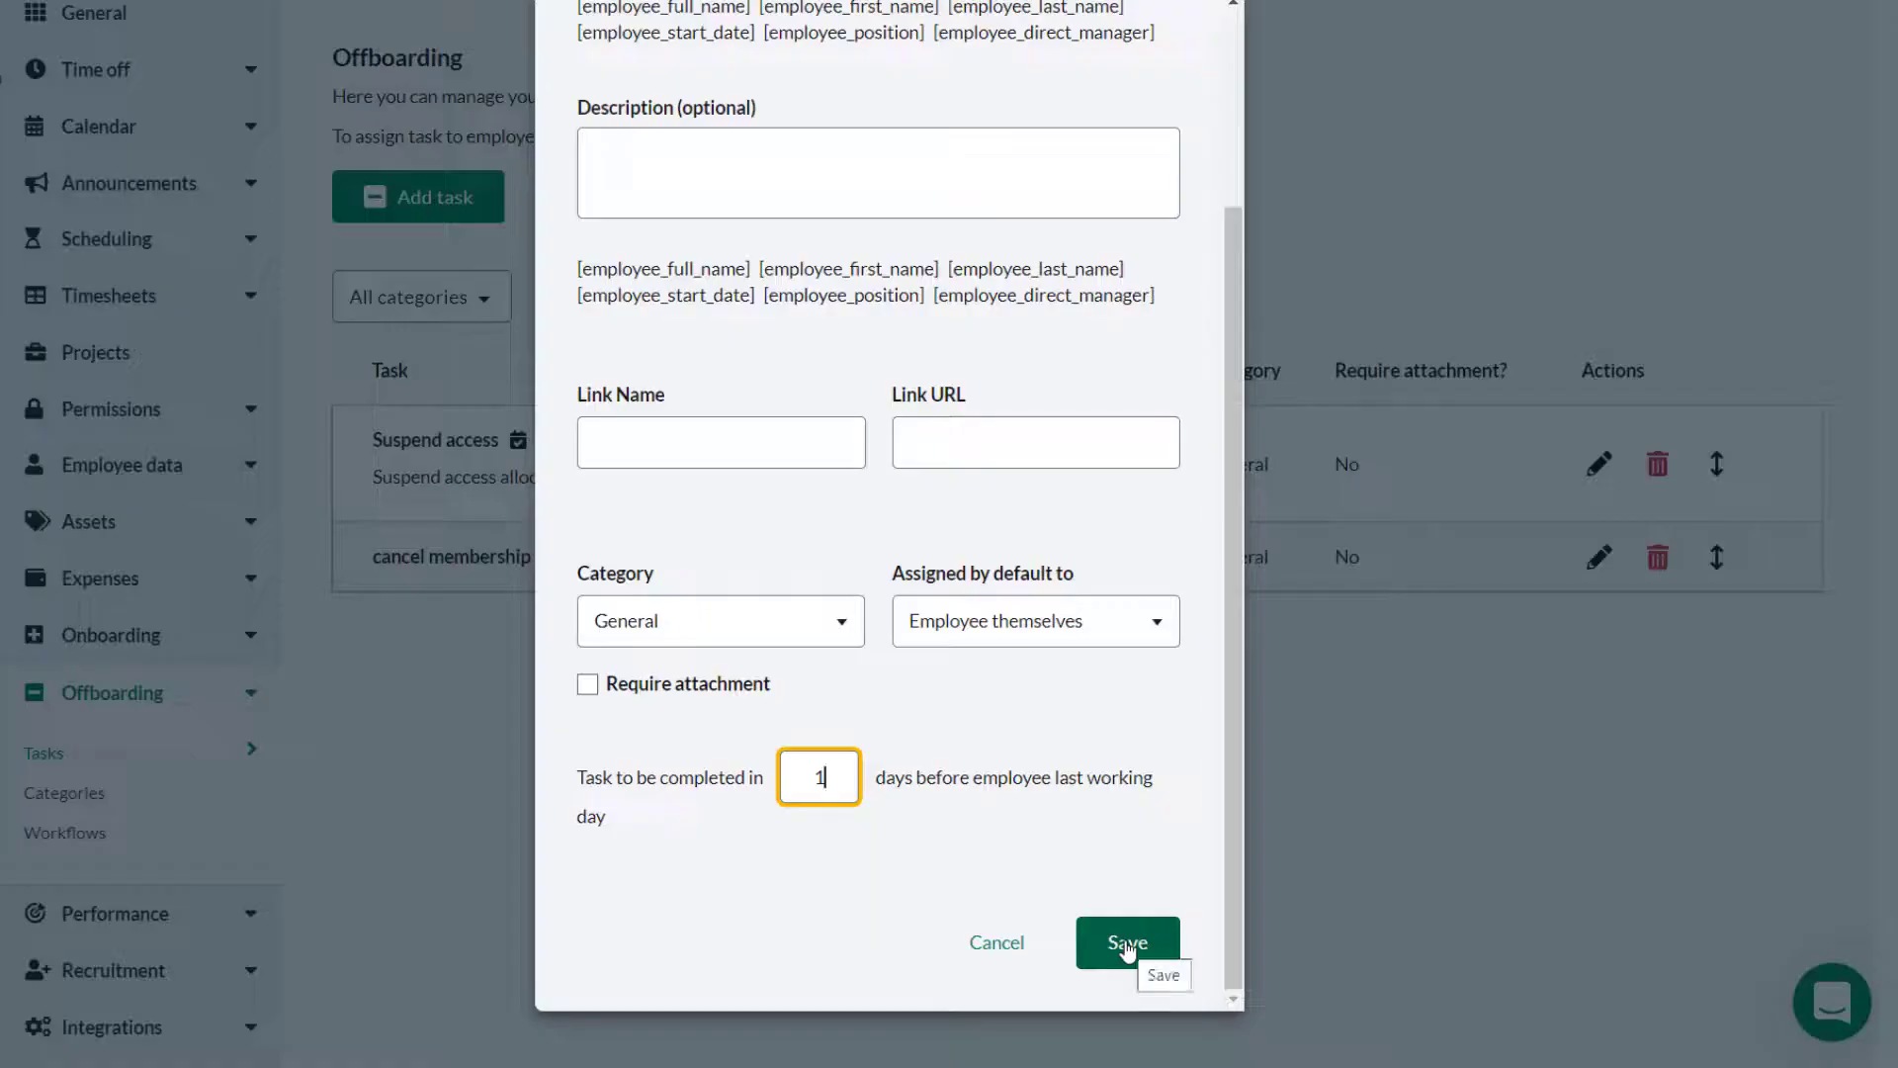
{"action": "left_click", "coordinate": [1127, 944]}
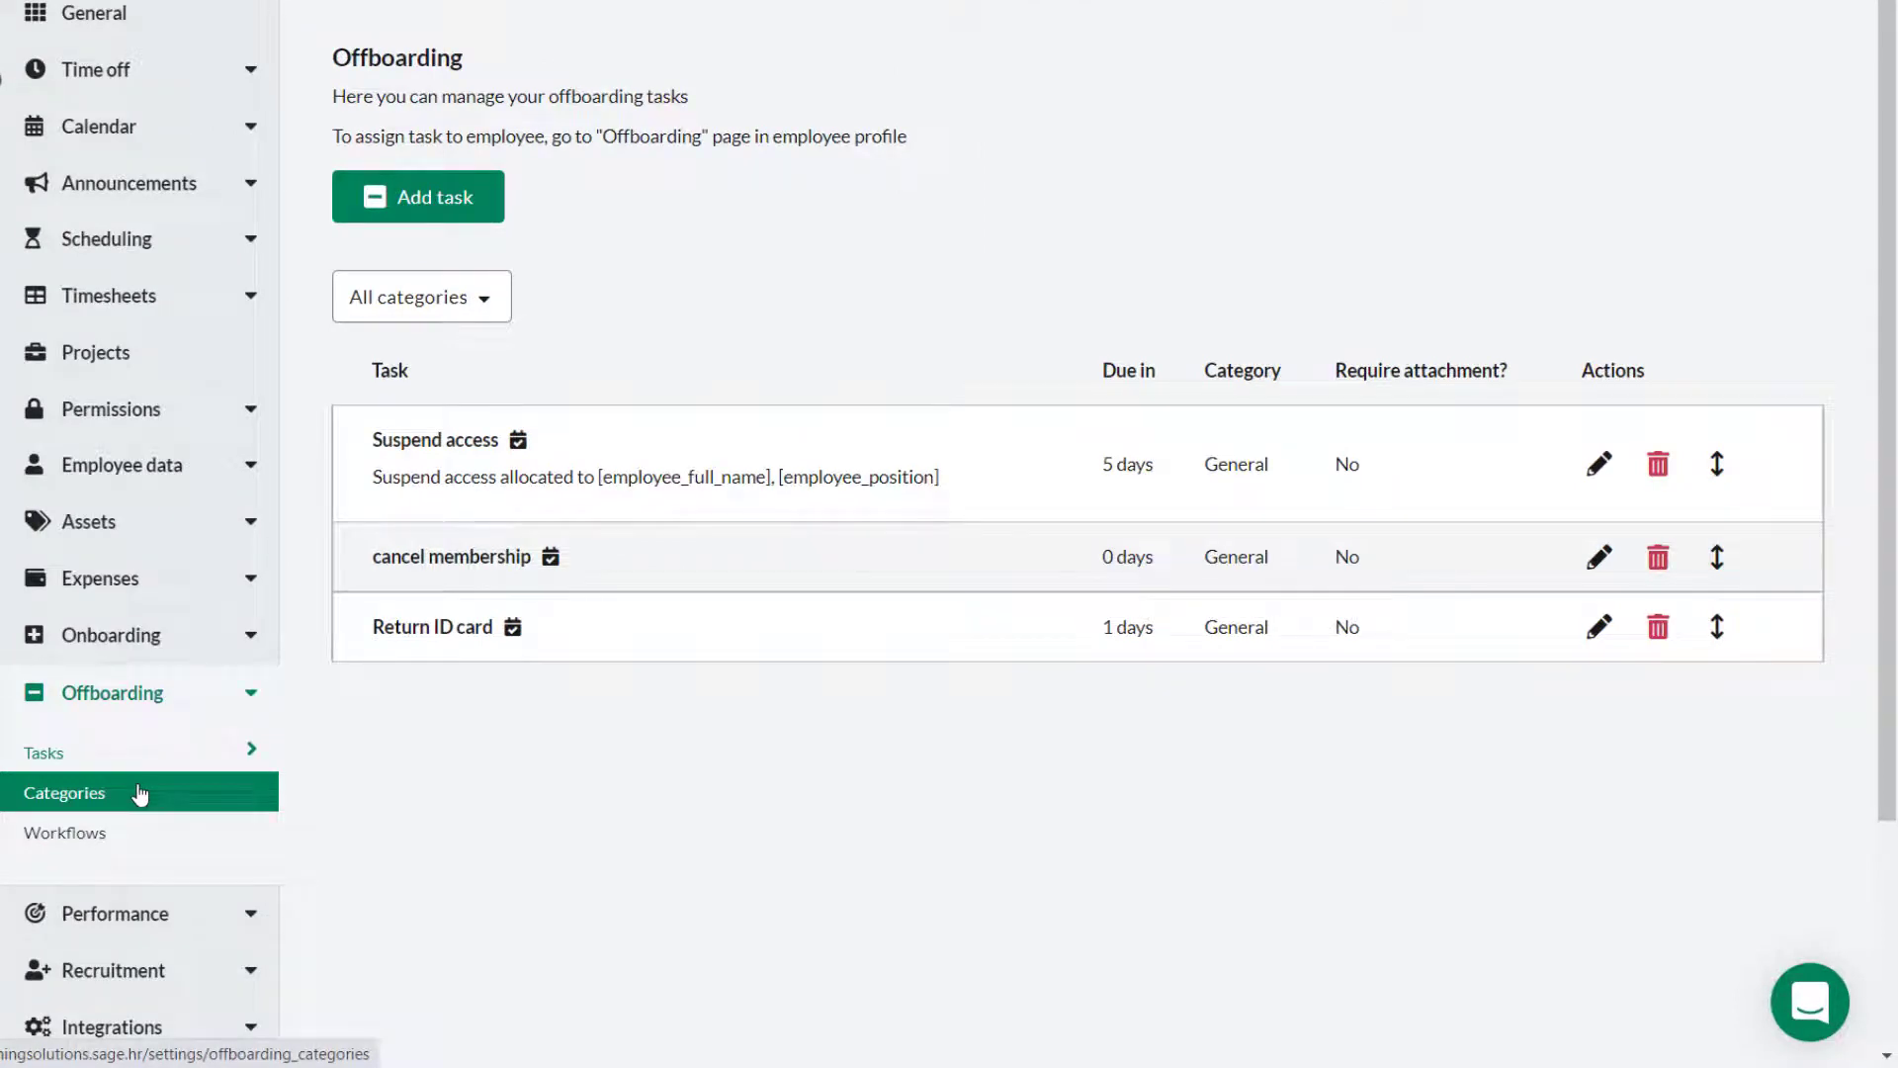
Add an offboarding task category titled "HR" and save it
{"action": "left_click", "coordinate": [137, 792]}
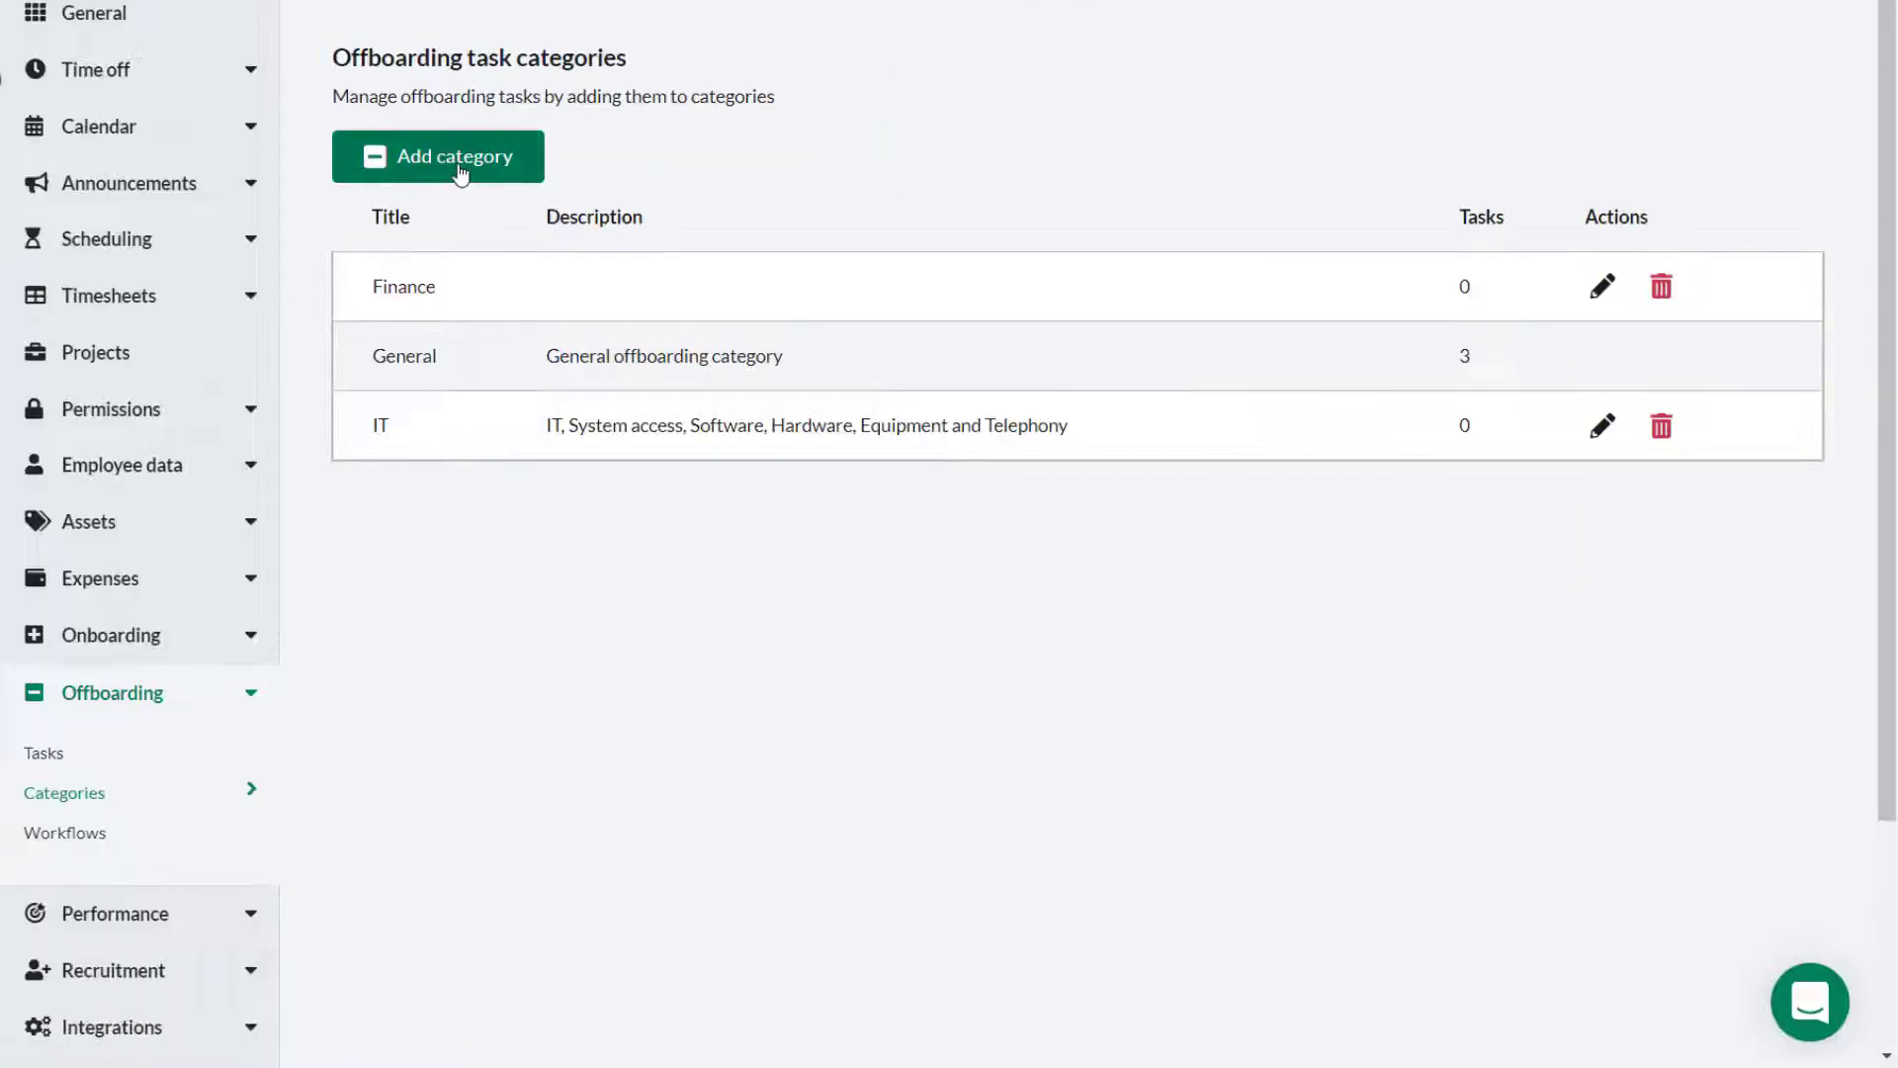
{"action": "left_click", "coordinate": [461, 173]}
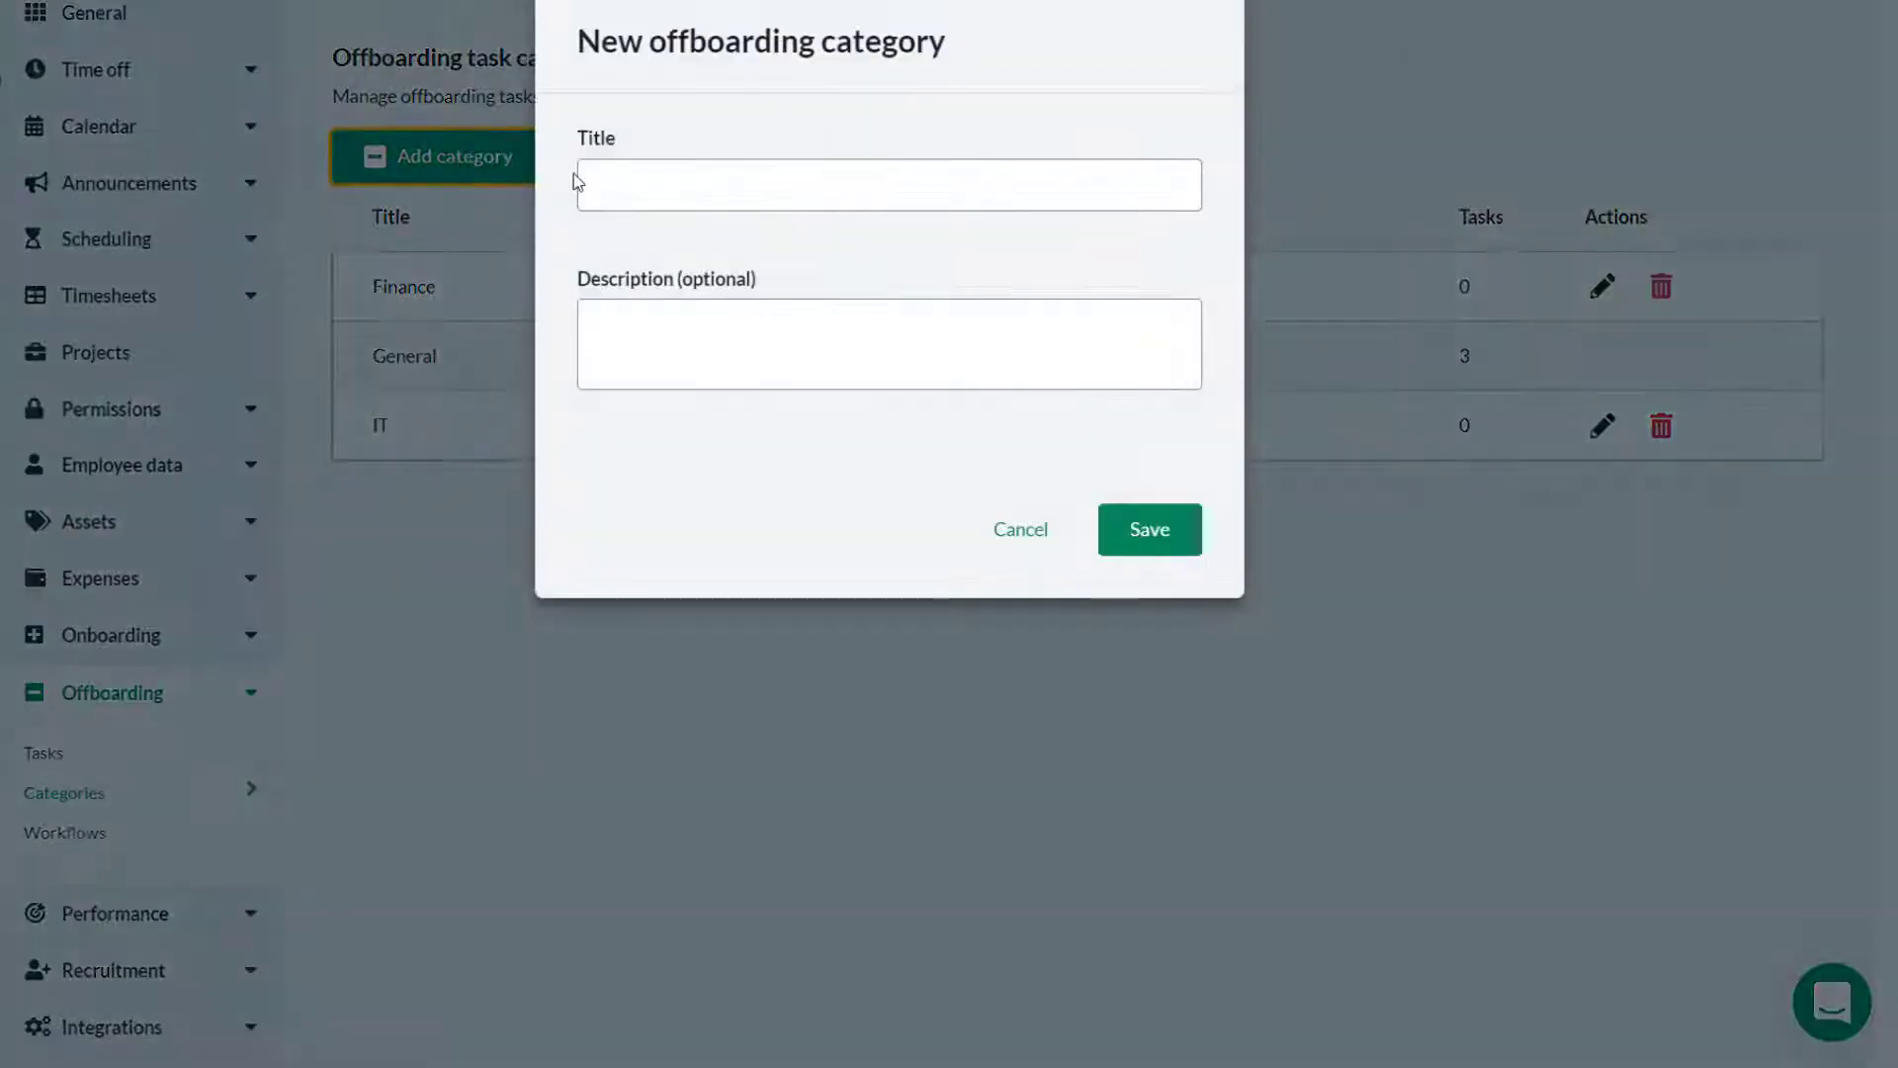
{"action": "left_click", "coordinate": [649, 179]}
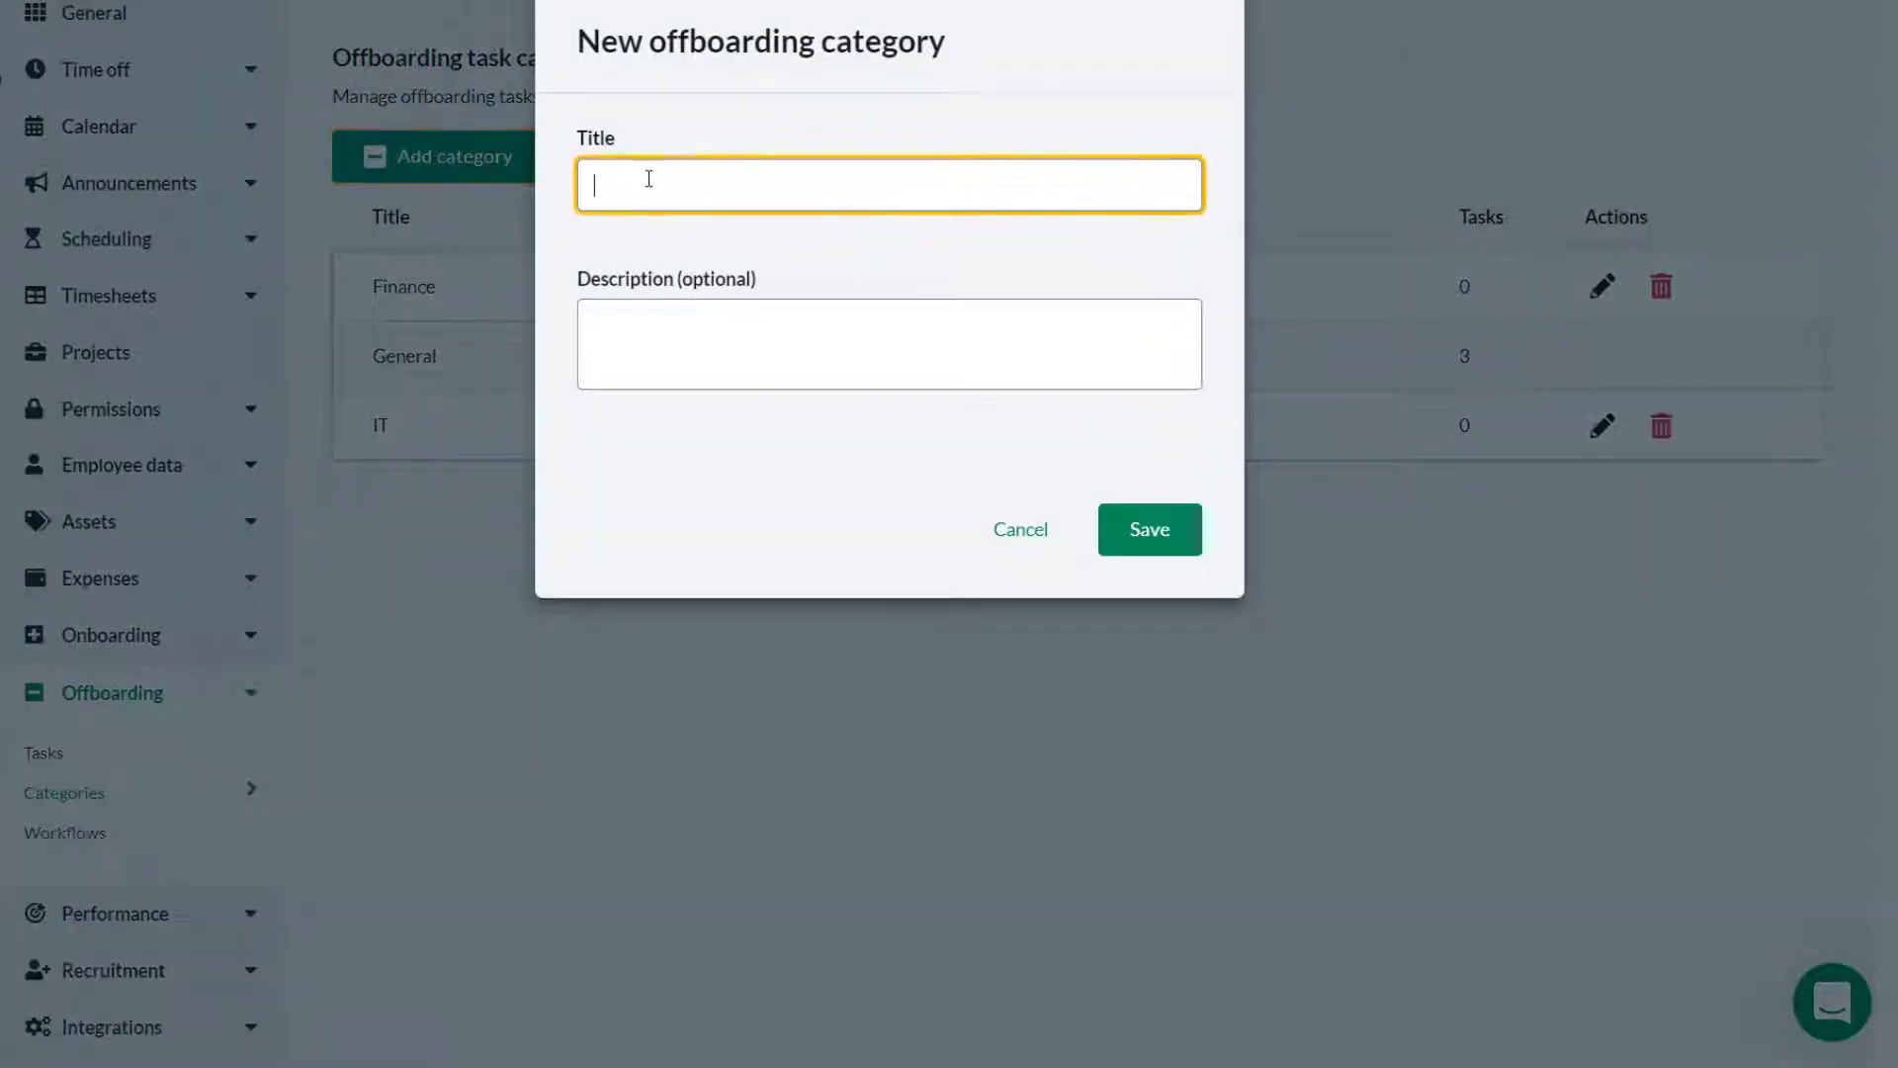
{"action": "type", "text": "HR"}
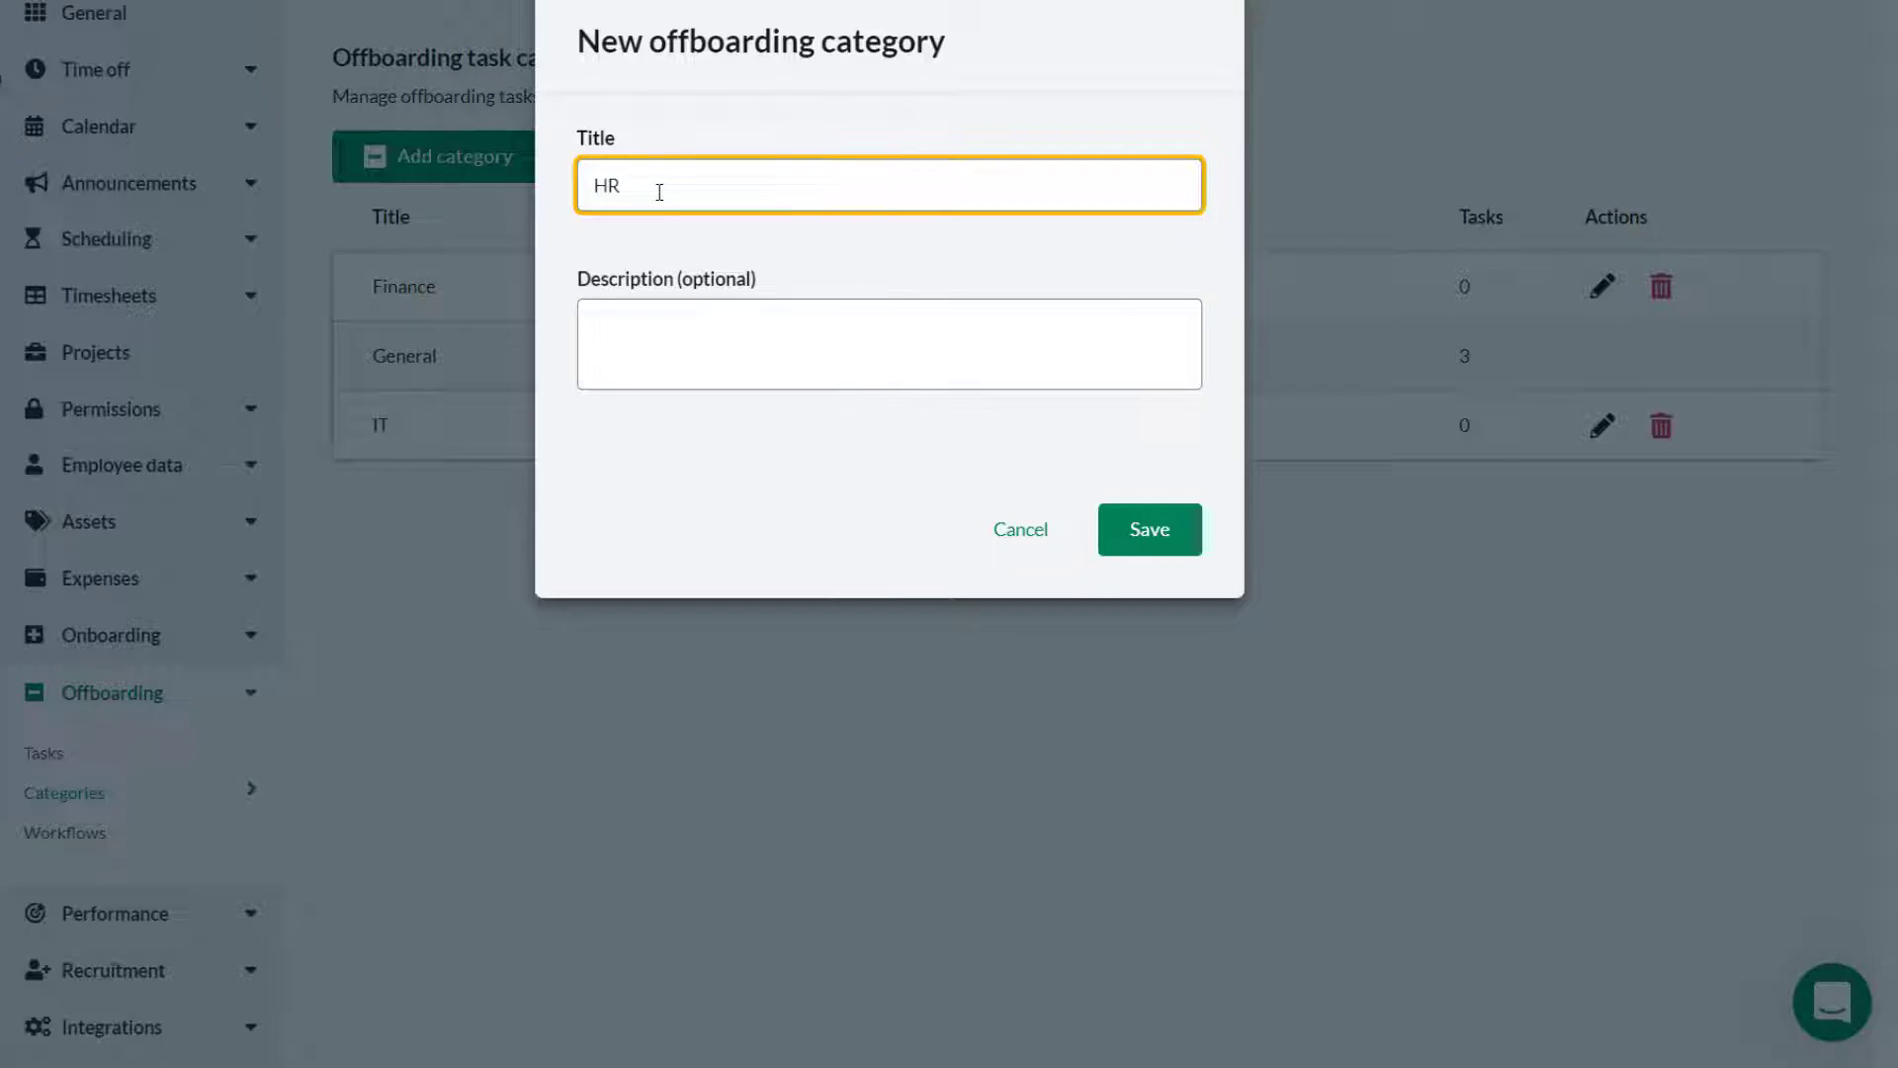
{"action": "left_click", "coordinate": [1133, 535]}
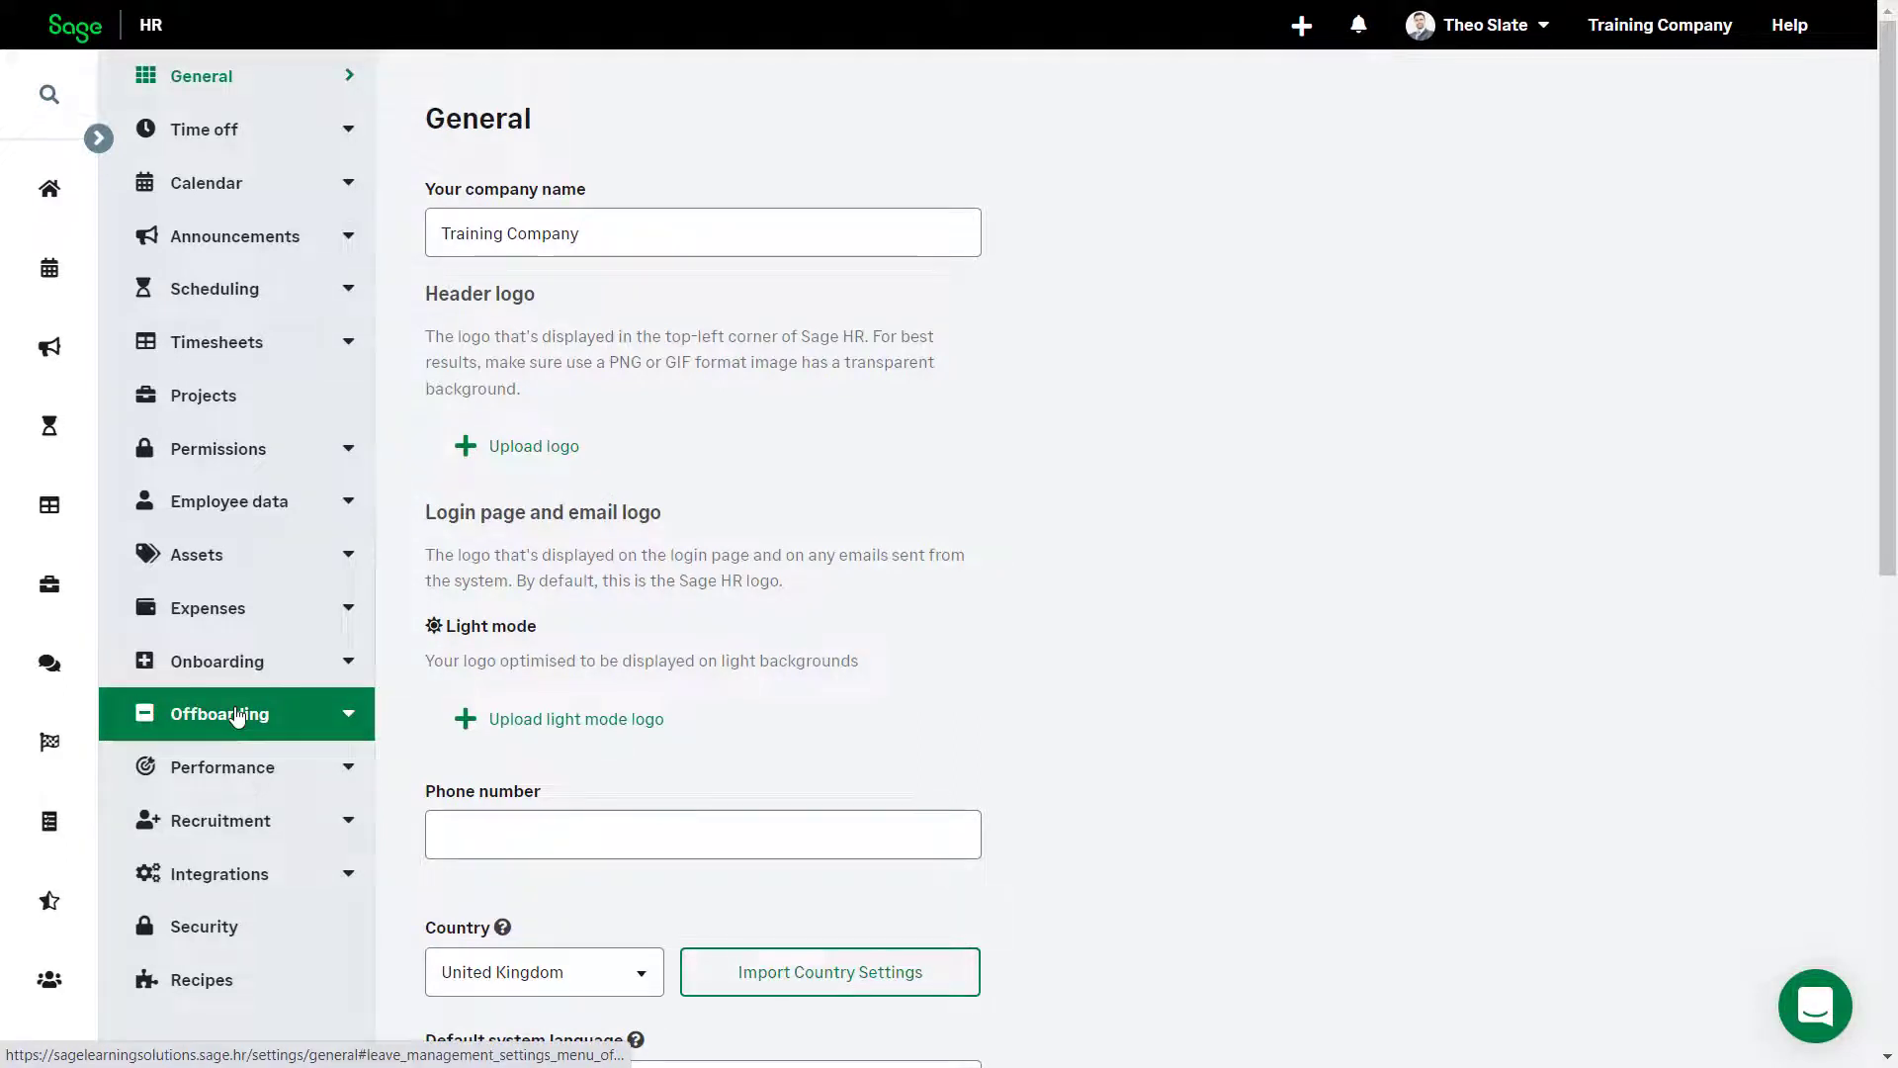
Create a new offboarding workflow titled "General", leaving its description empty
{"action": "left_click", "coordinate": [236, 715]}
{"action": "left_click", "coordinate": [237, 853]}
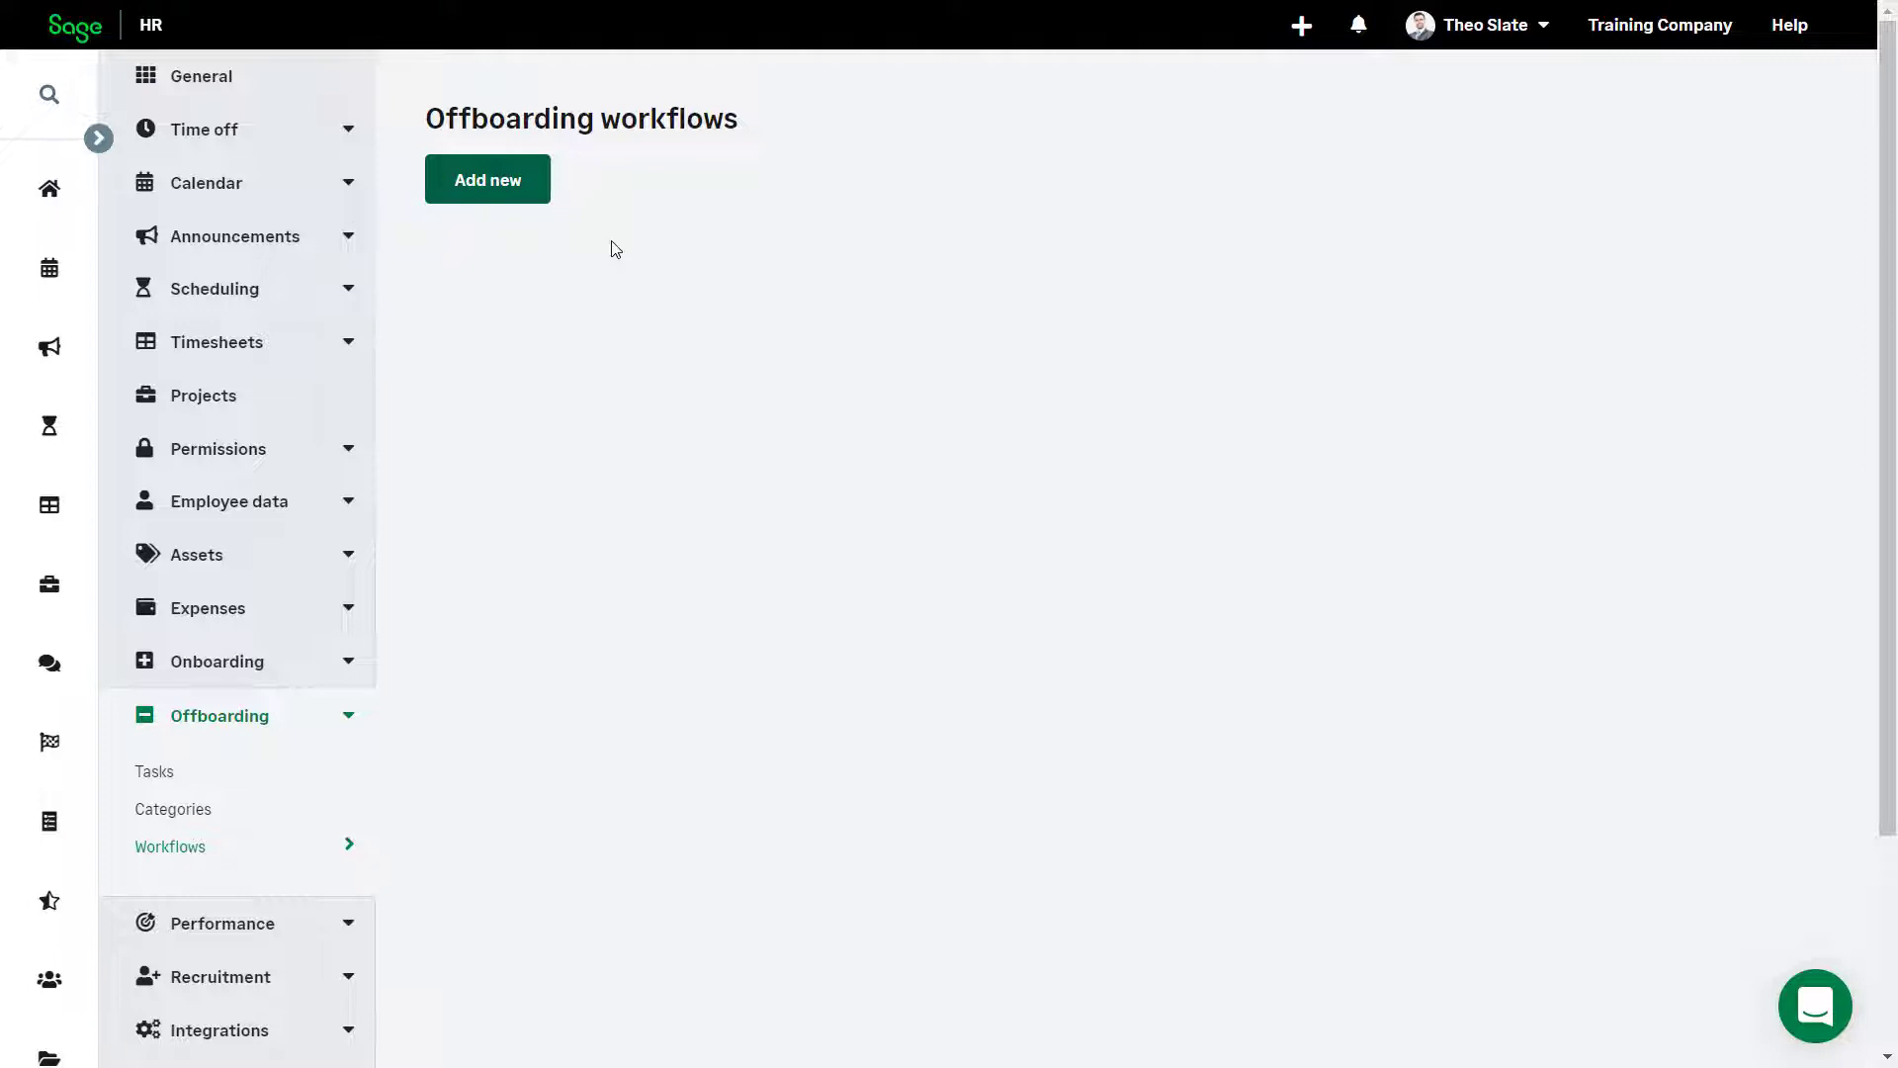
{"action": "left_click", "coordinate": [488, 188]}
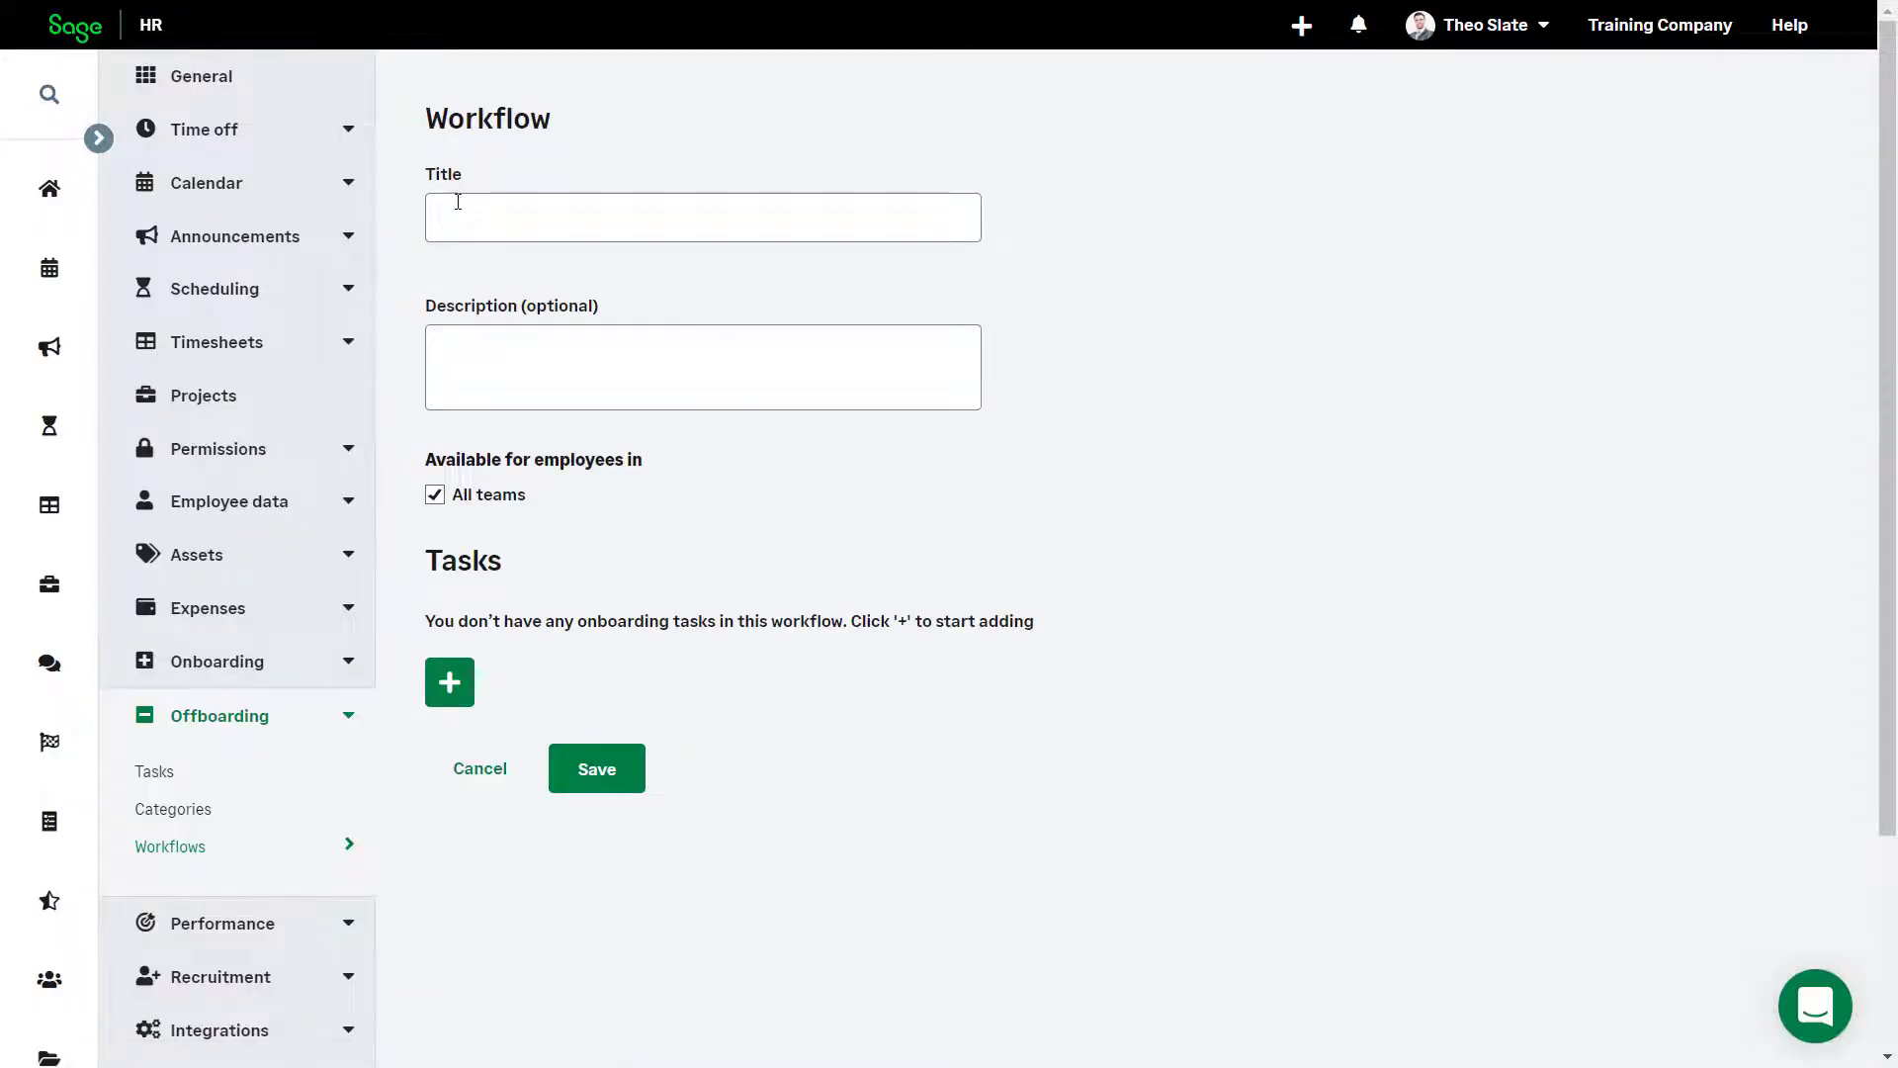
{"action": "left_click", "coordinate": [458, 202]}
{"action": "type", "text": "Gene"}
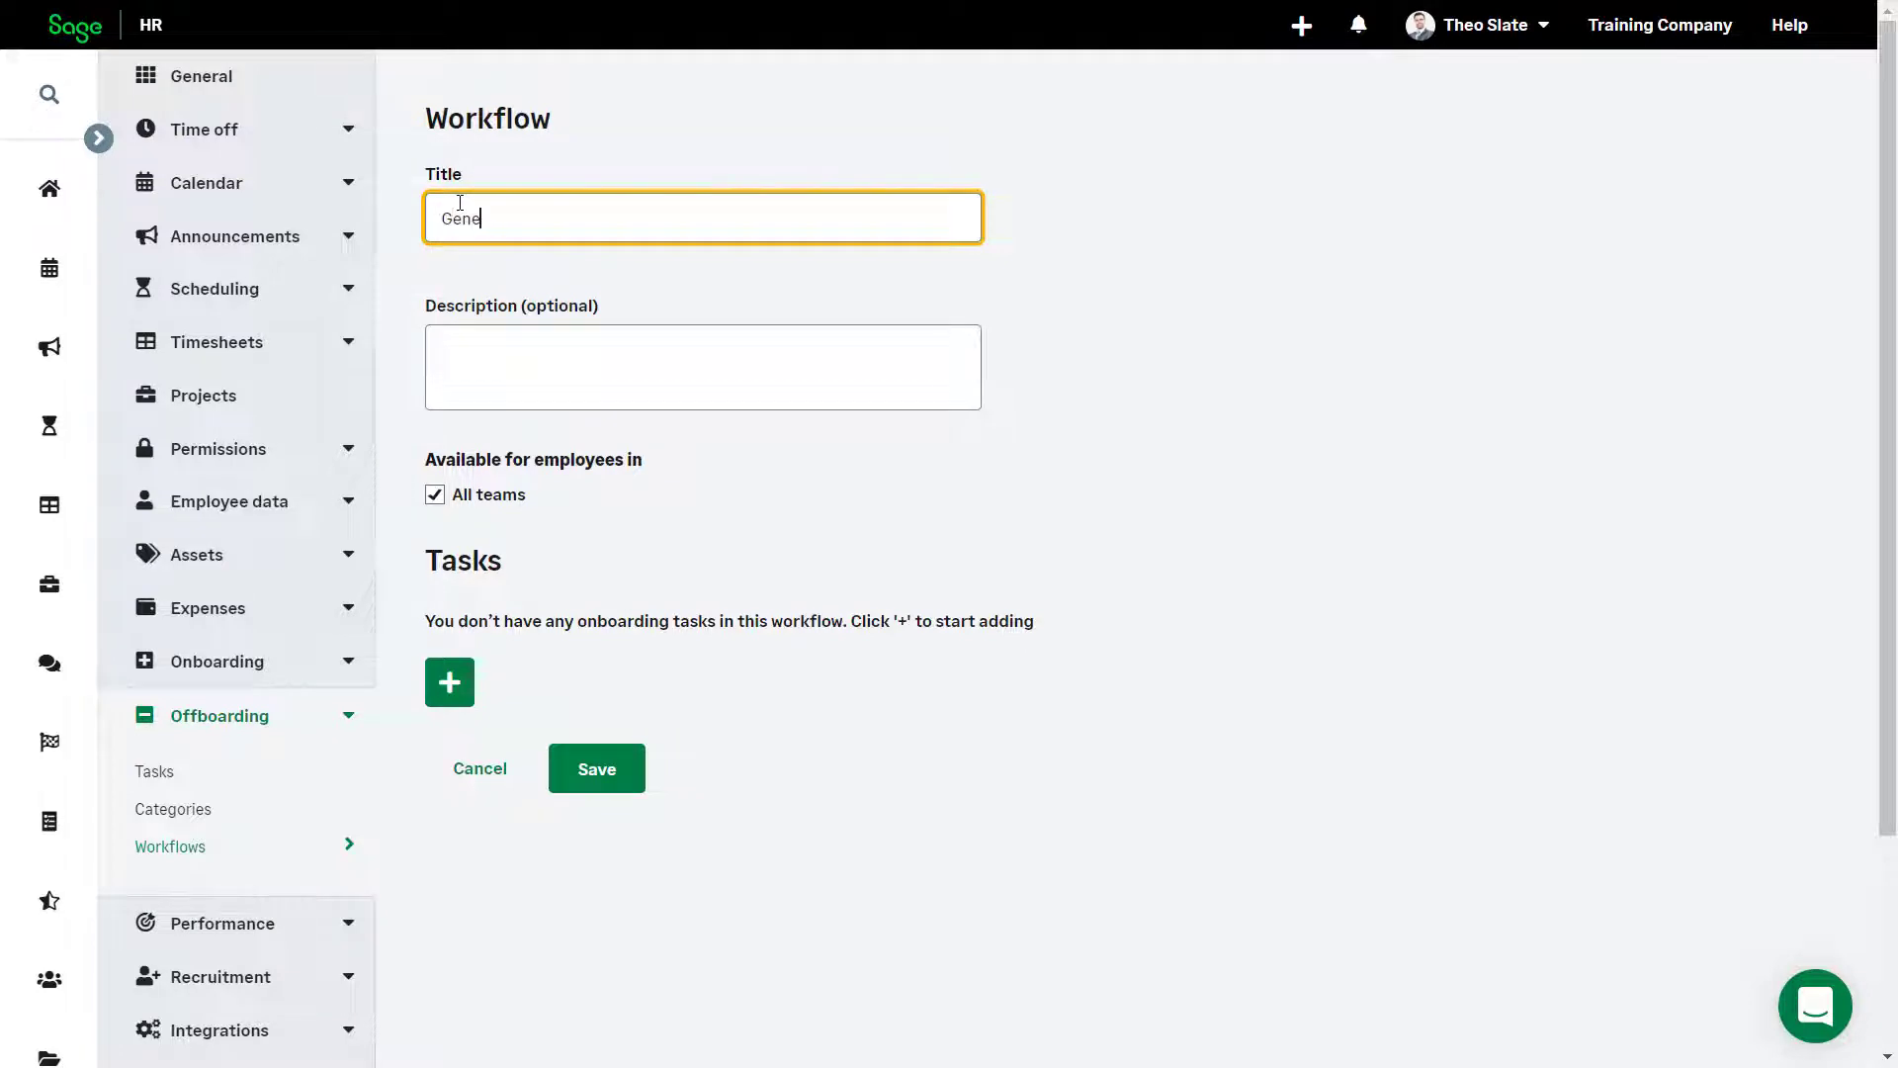
{"action": "type", "text": "ral"}
{"action": "left_click", "coordinate": [577, 390]}
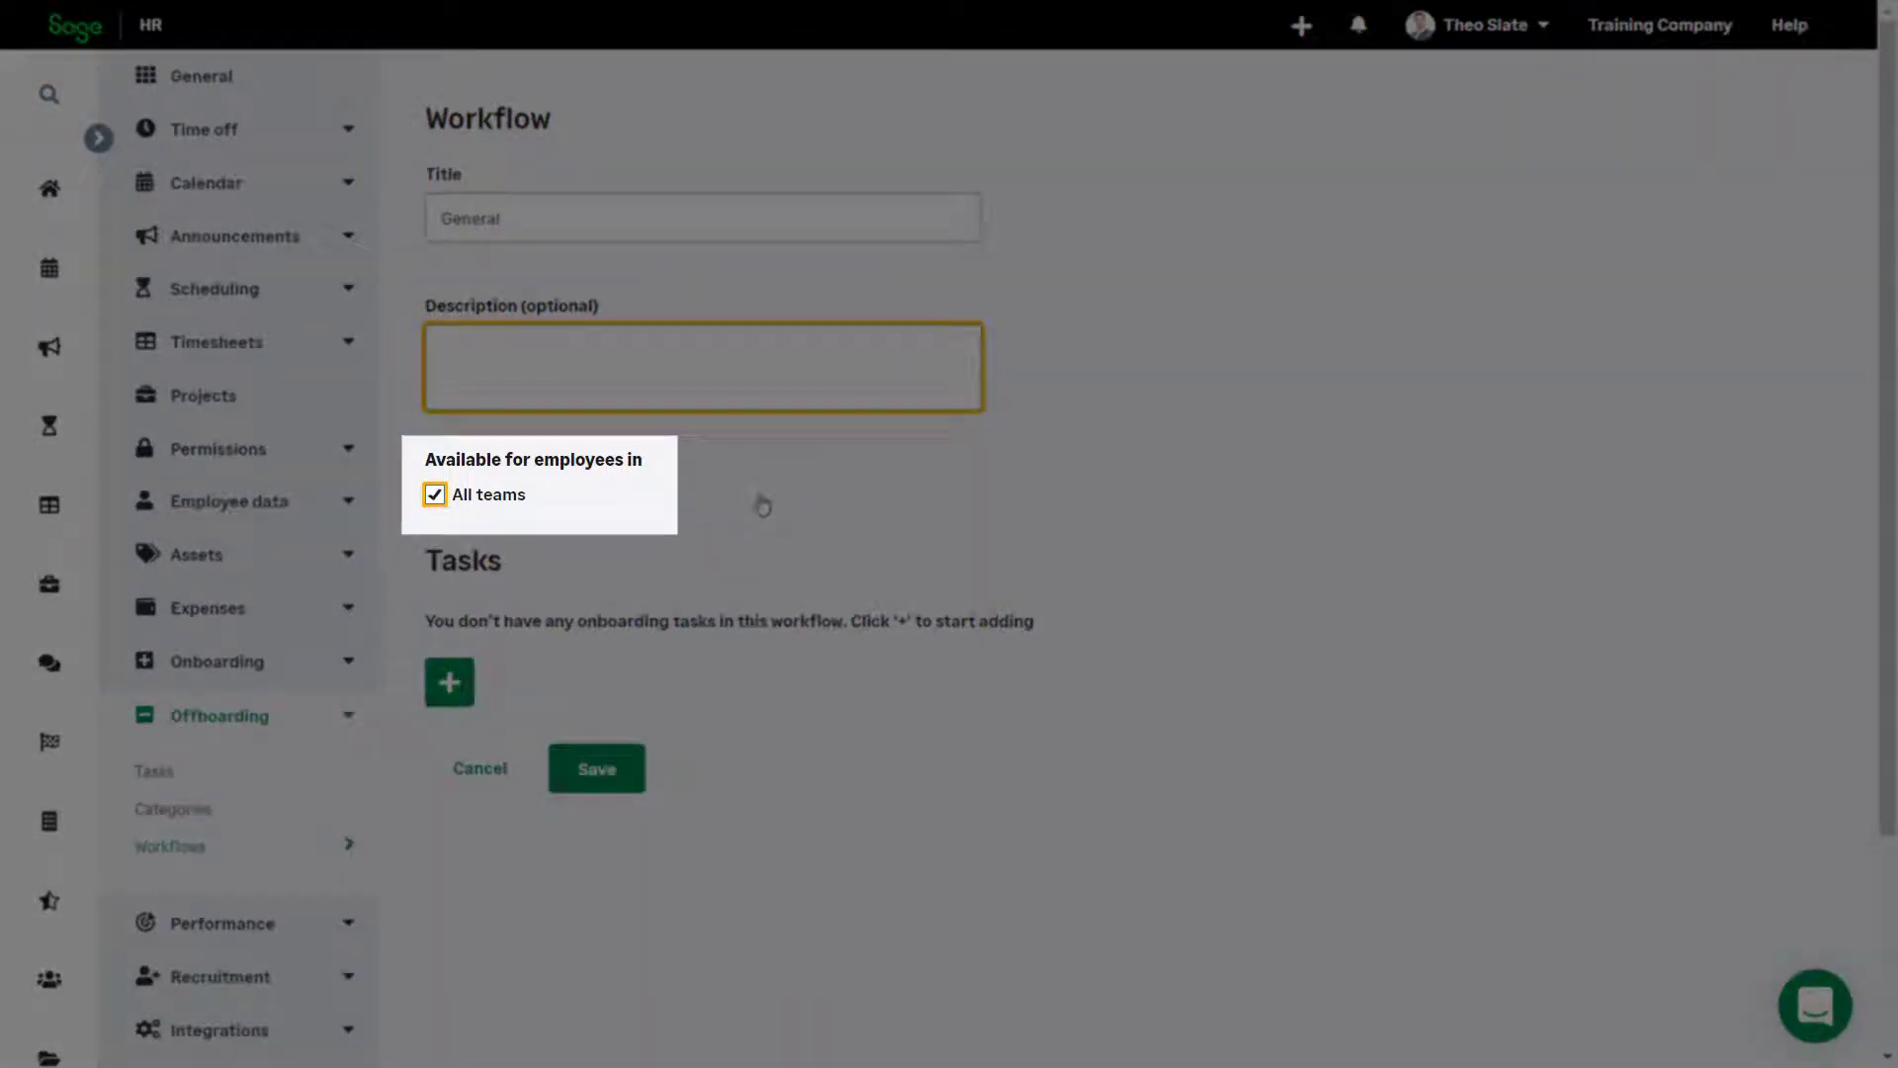
Try limiting the workflow's availability to the Finance team, and switch it back to all teams
{"action": "left_click", "coordinate": [762, 505]}
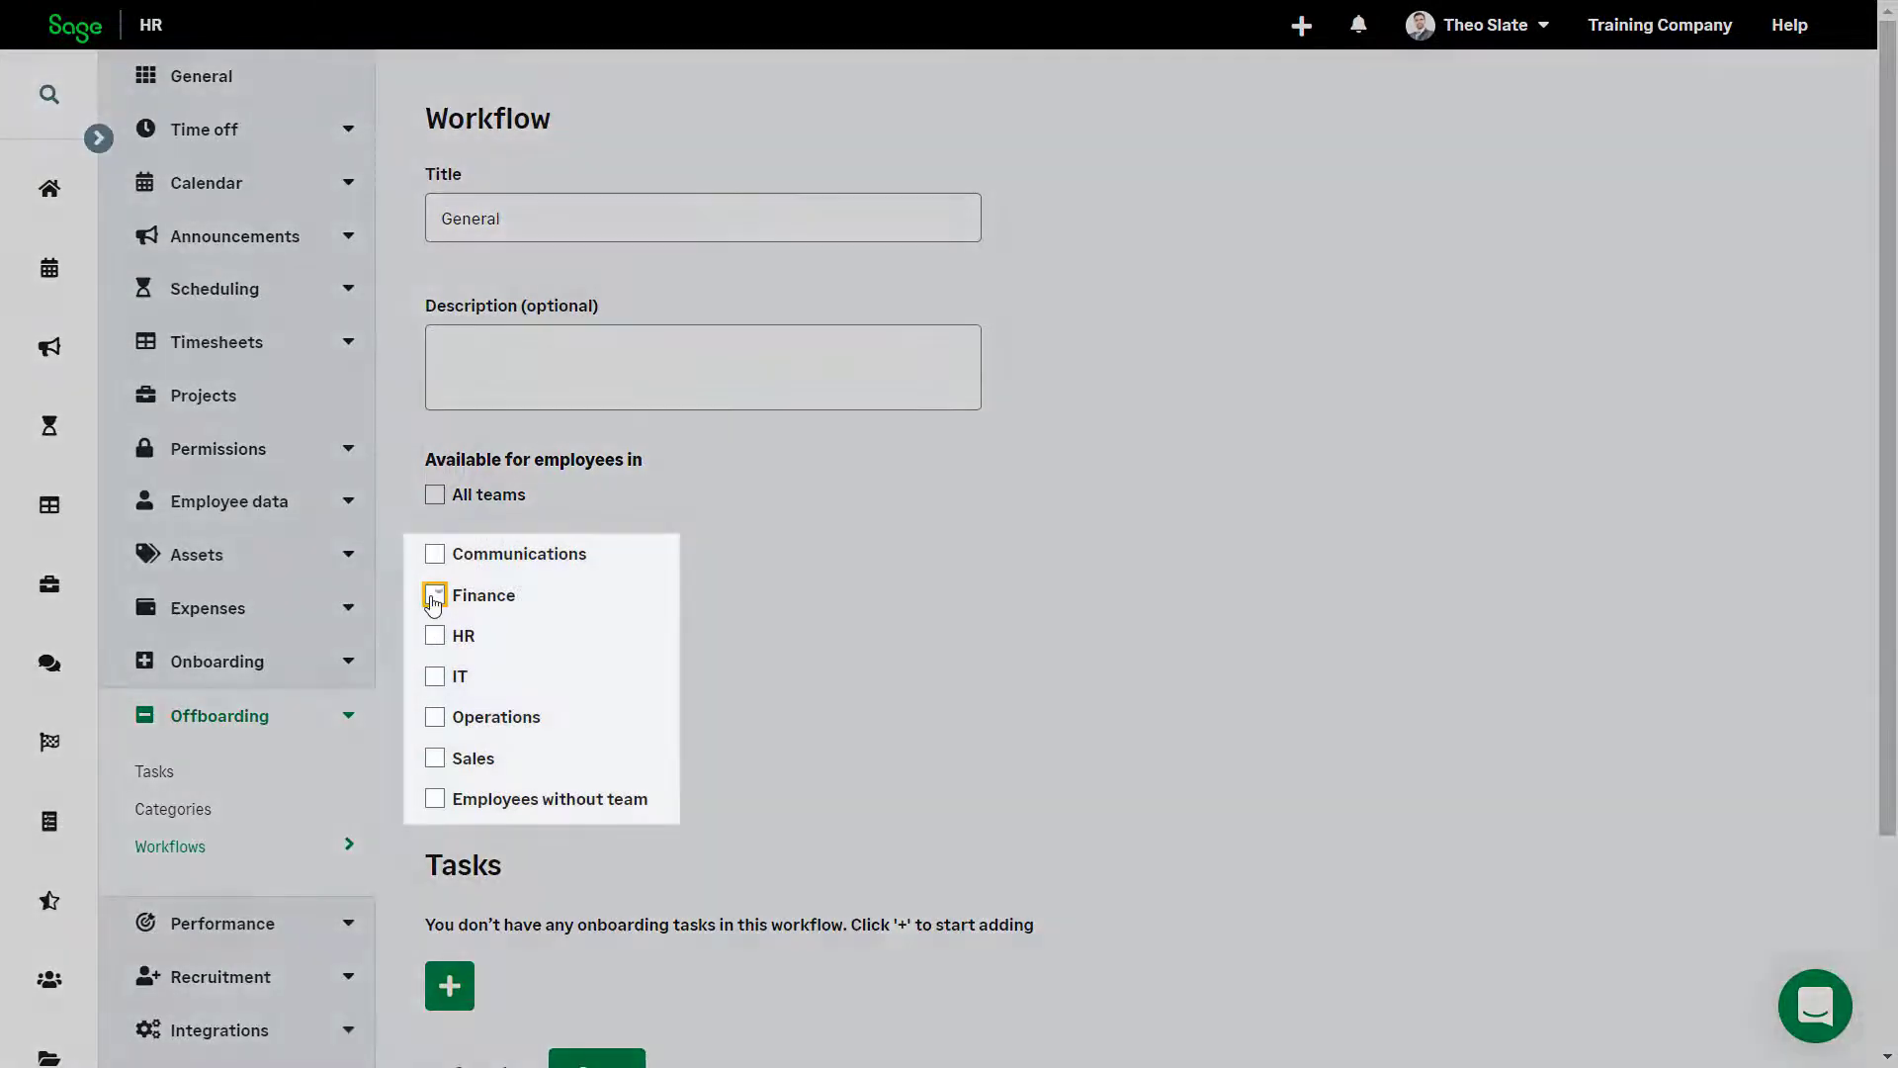
{"action": "left_click", "coordinate": [434, 596]}
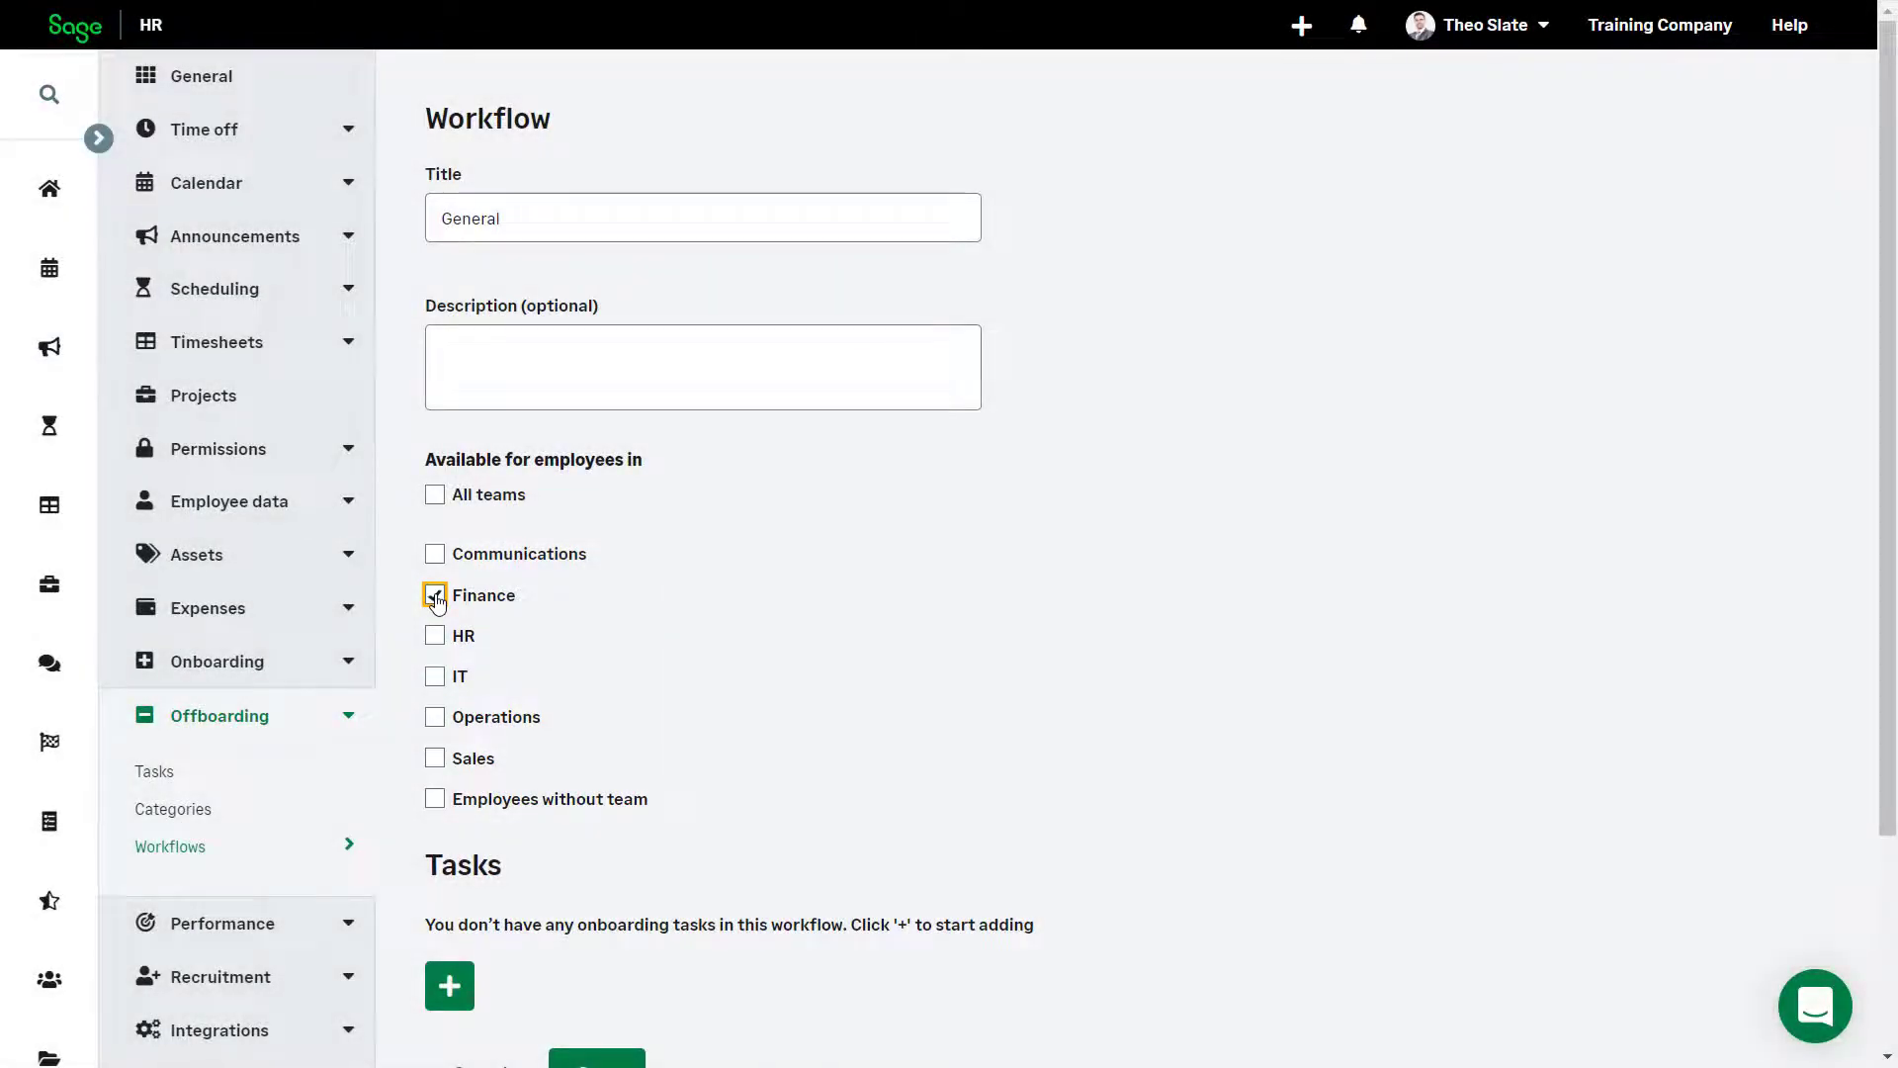
{"action": "left_click", "coordinate": [435, 494]}
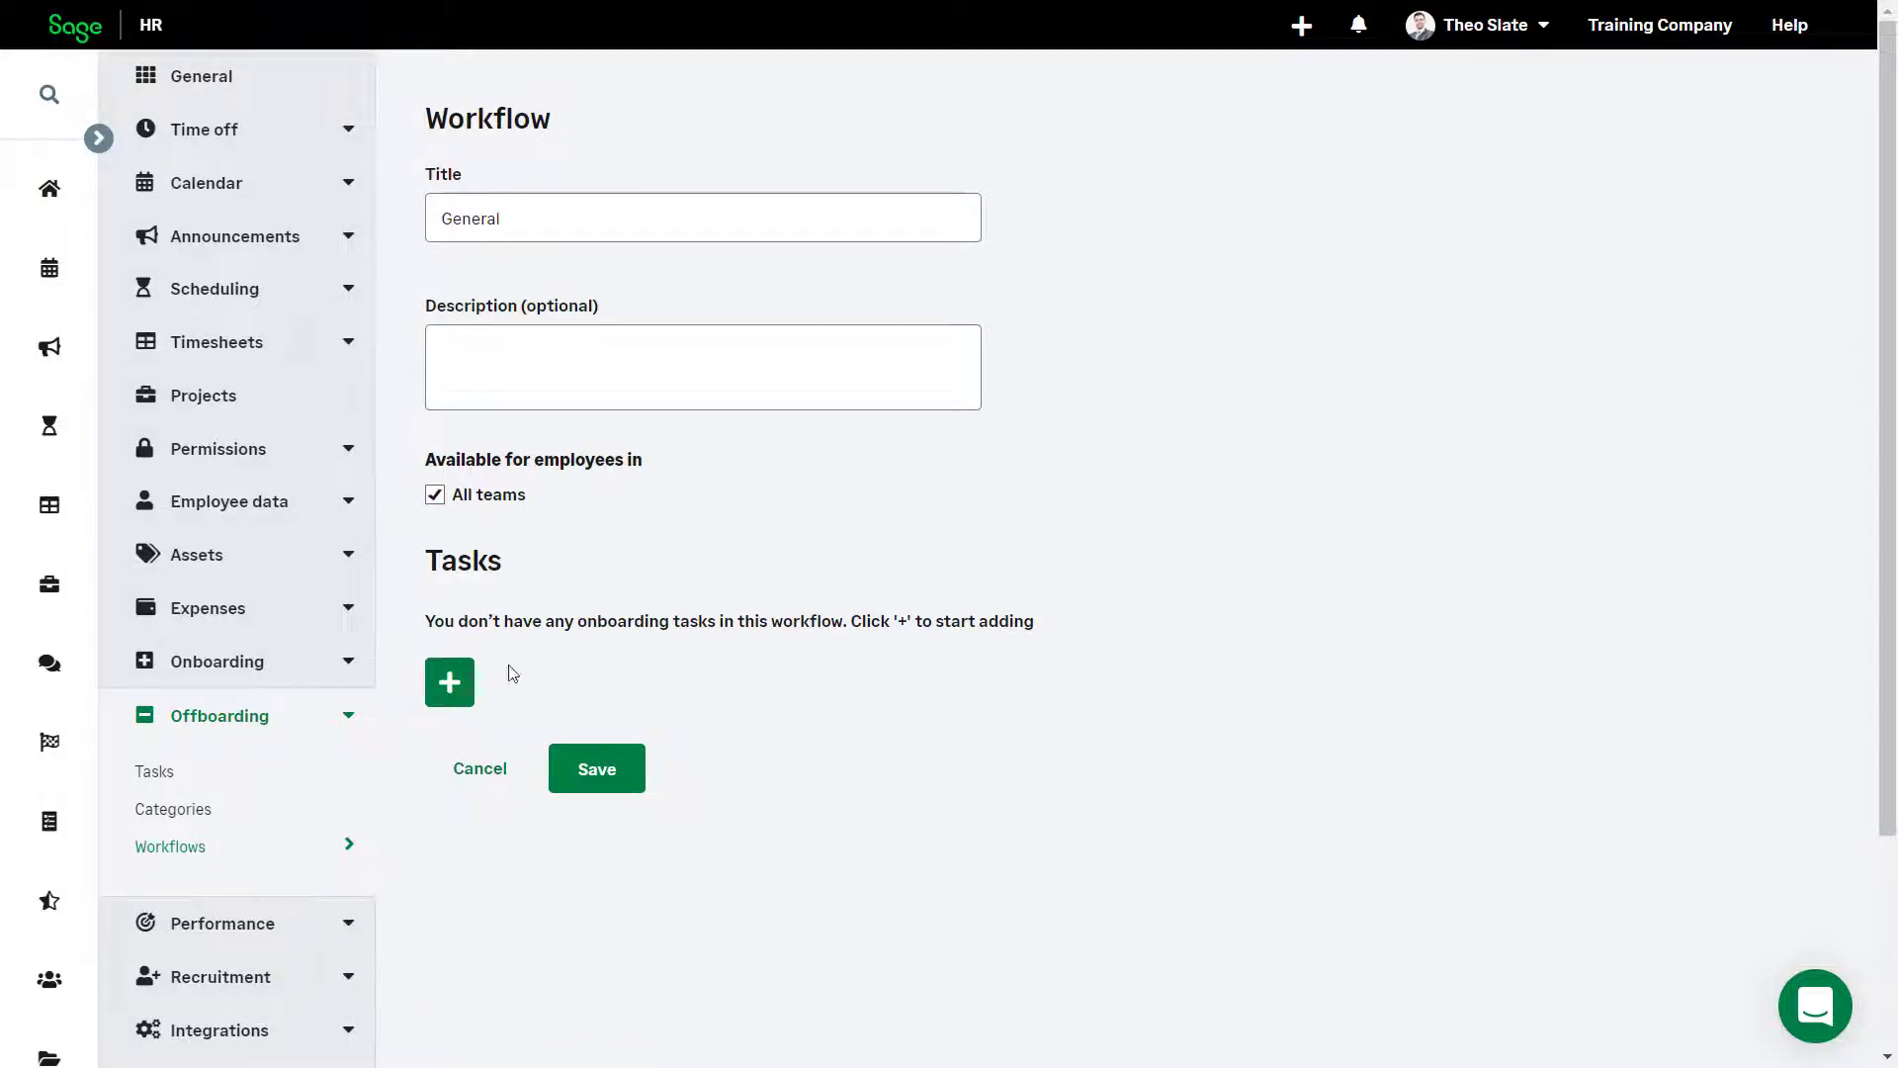
Add the simple tasks Return ID card, cancel membership and Suspend access to the General workflow
{"action": "left_click", "coordinate": [449, 682]}
{"action": "left_click", "coordinate": [894, 242]}
{"action": "left_click", "coordinate": [855, 436]}
{"action": "left_click", "coordinate": [450, 763]}
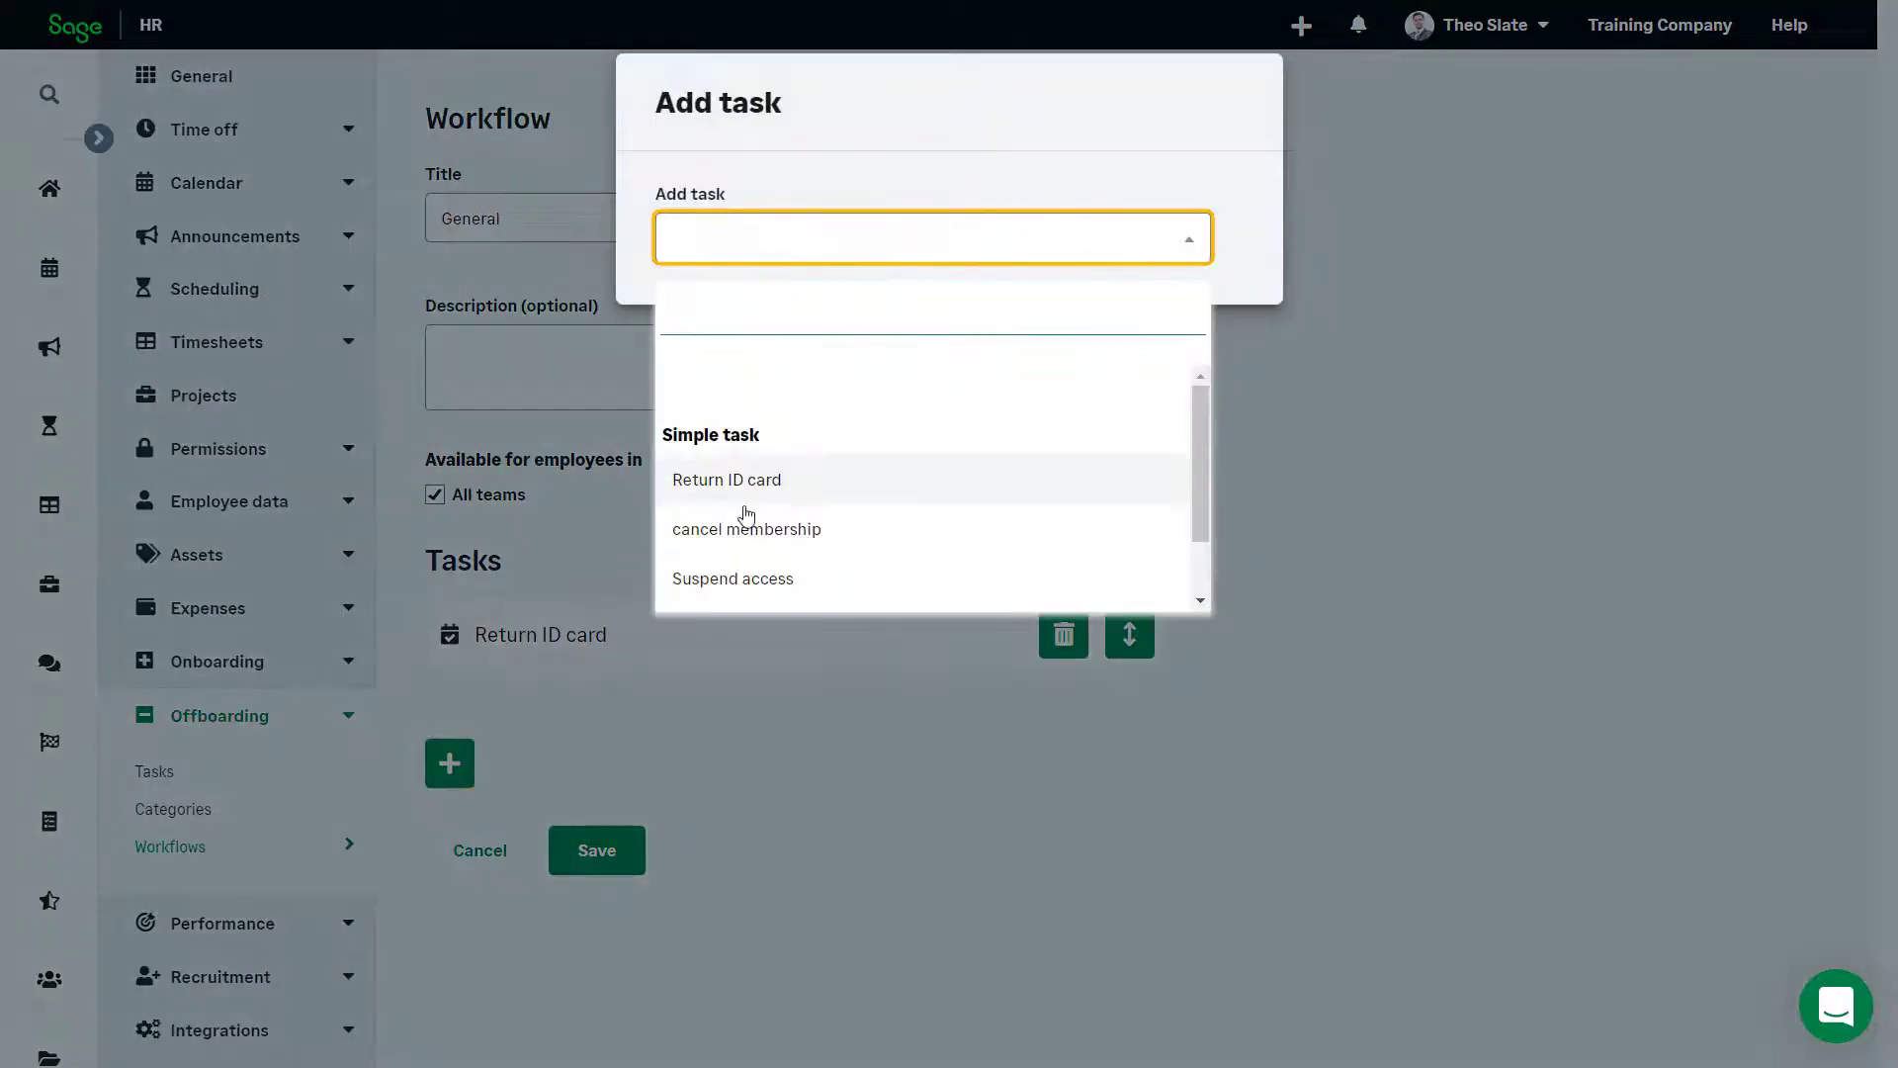
{"action": "left_click", "coordinate": [741, 522]}
{"action": "left_click", "coordinate": [450, 856]}
{"action": "left_click", "coordinate": [745, 573]}
Add the Exit interview task to the General workflow and save the workflow
{"action": "left_click", "coordinate": [442, 956]}
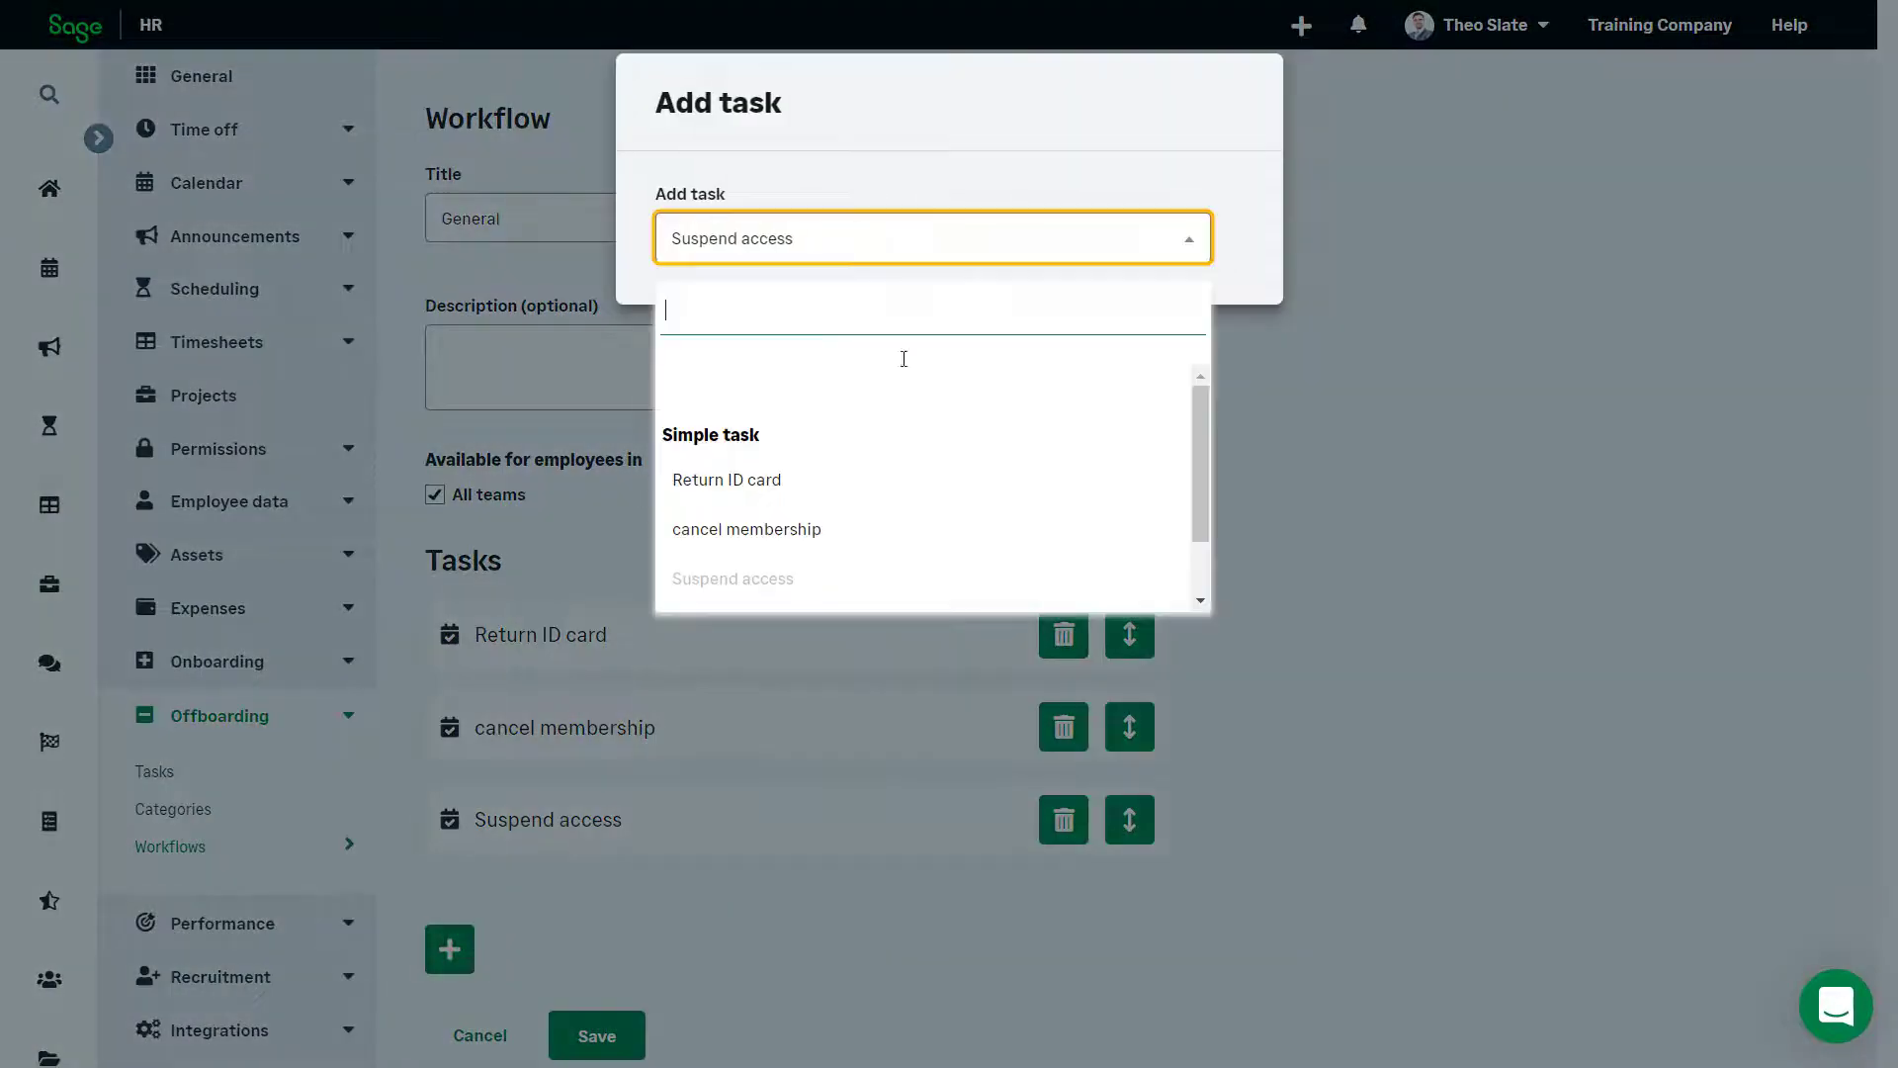
{"action": "scroll", "coordinate": [716, 593], "scroll_direction": "down", "scroll_amount": 2}
{"action": "left_click", "coordinate": [716, 610]}
{"action": "scroll", "coordinate": [1378, 656], "scroll_direction": "down", "scroll_amount": 3}
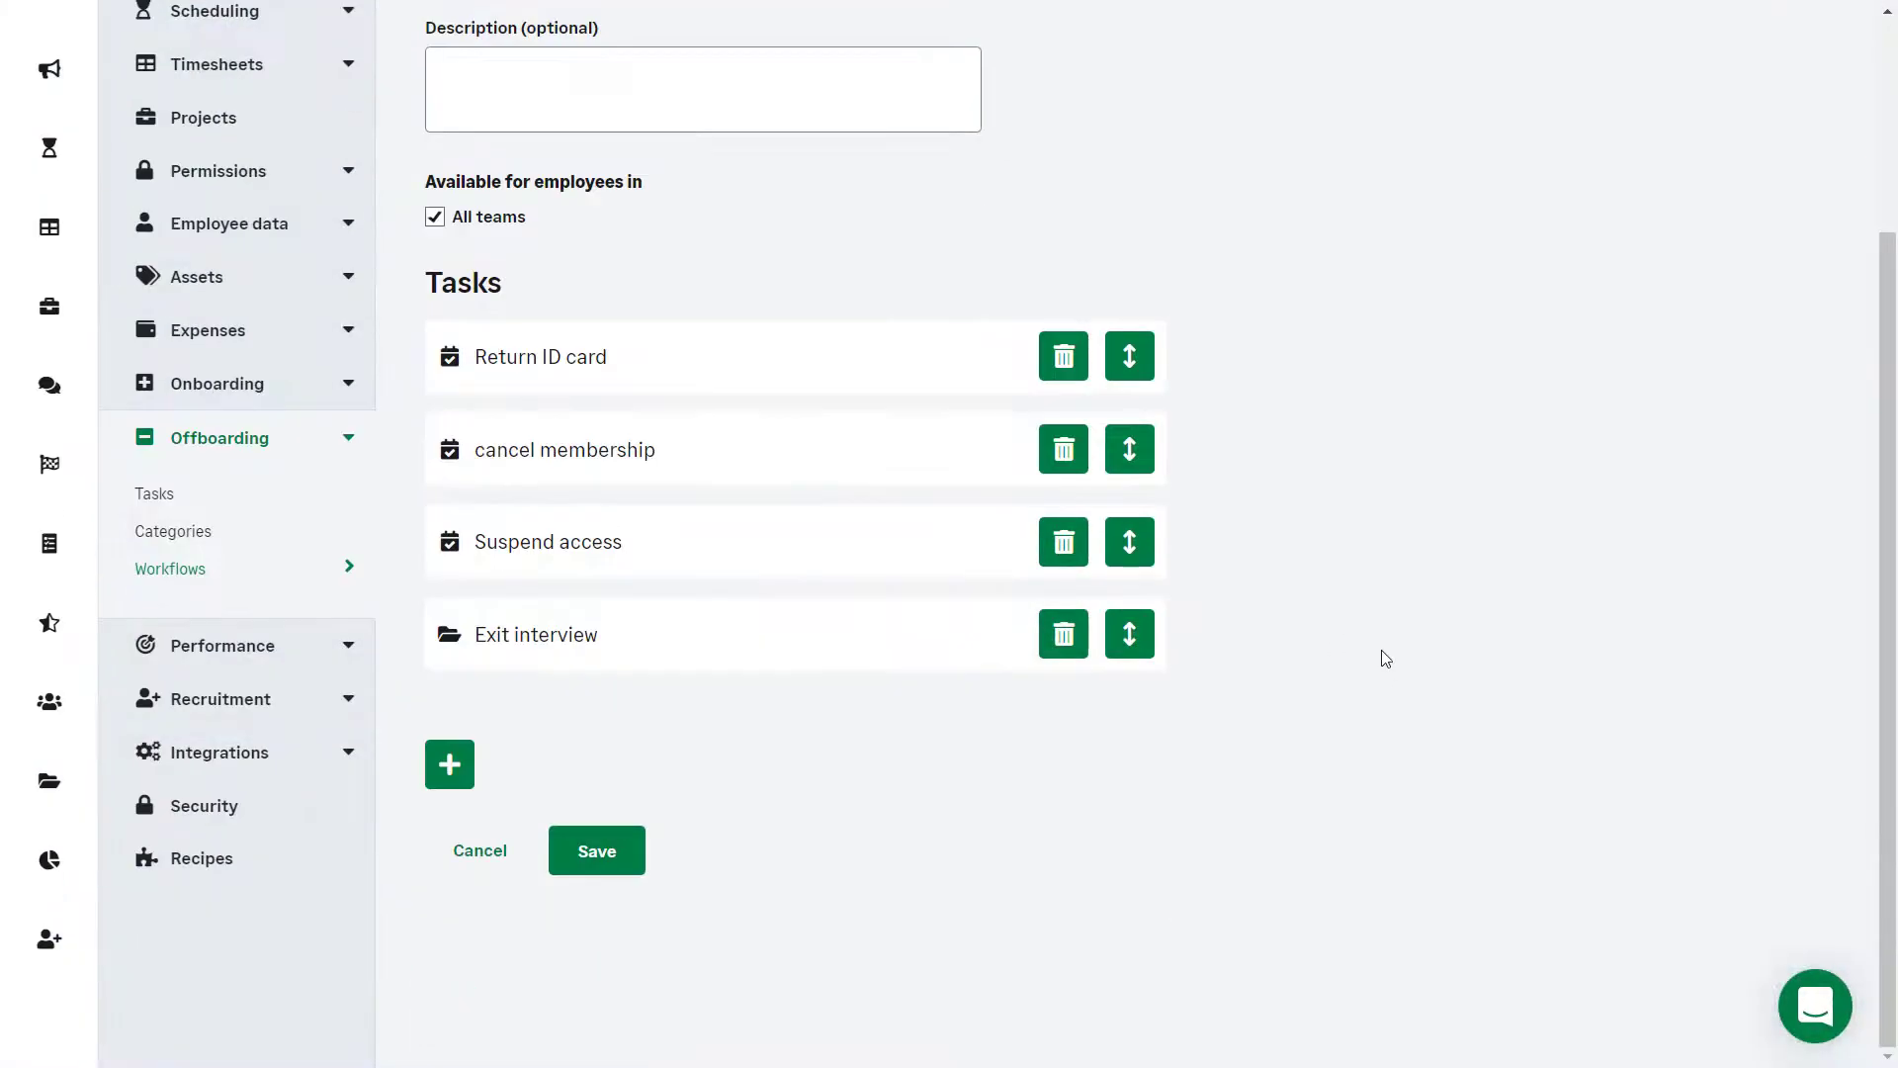
{"action": "left_click", "coordinate": [605, 863]}
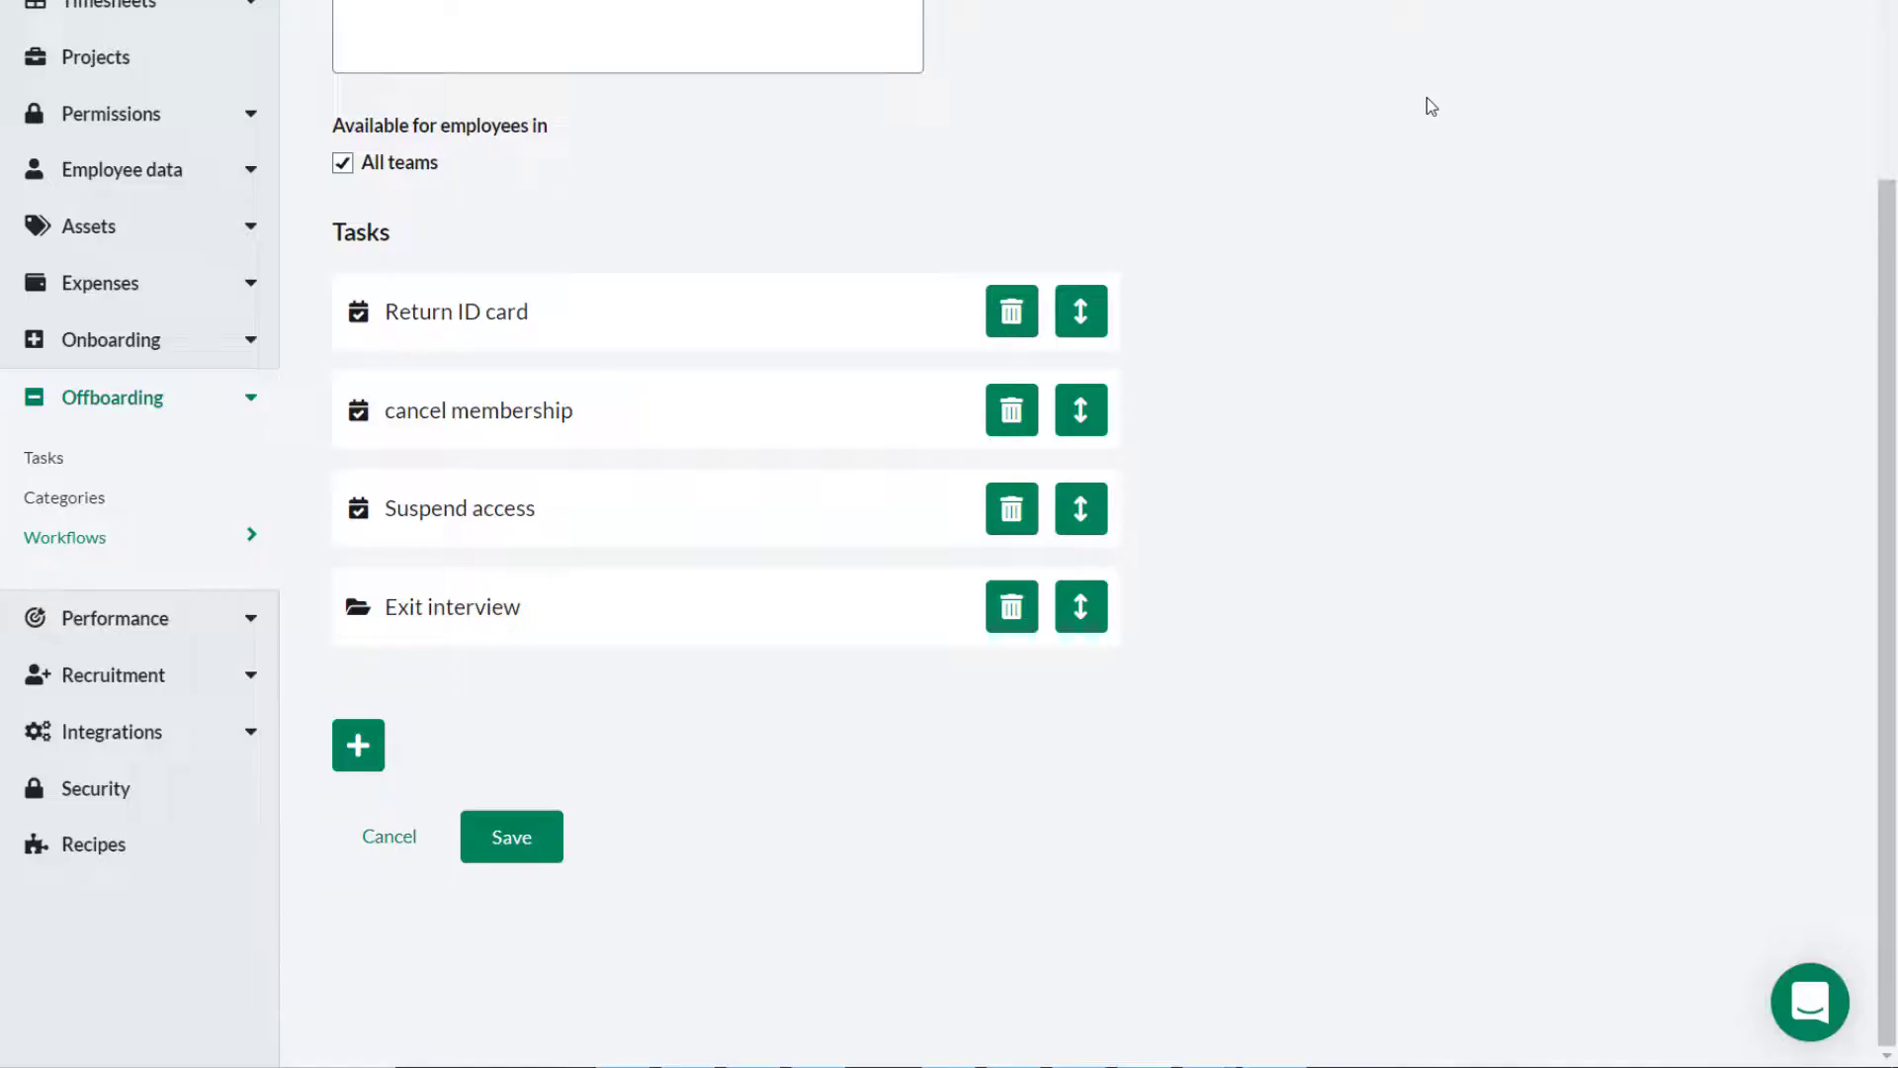
Expand the Return ID card task in the workflow and review its assignment timing and assignee options
{"action": "left_click", "coordinate": [705, 325]}
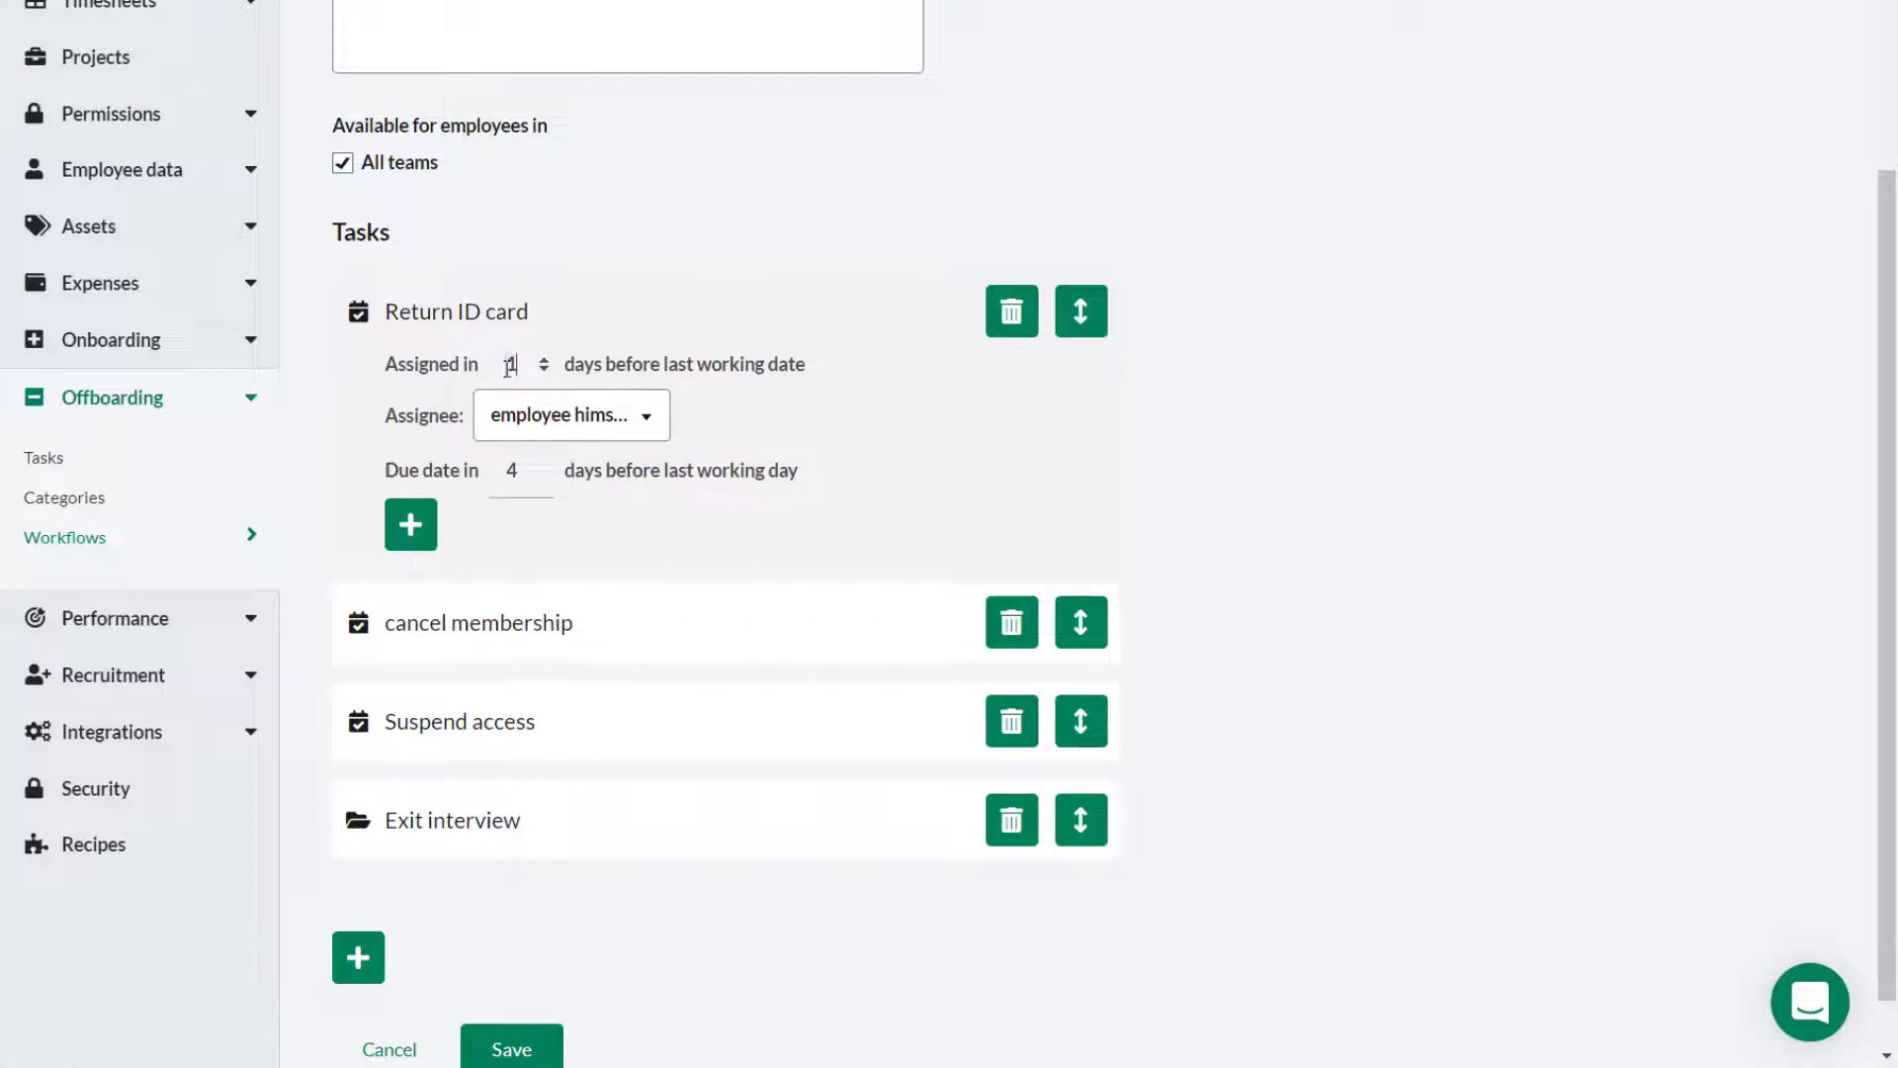
{"action": "left_click", "coordinate": [531, 420]}
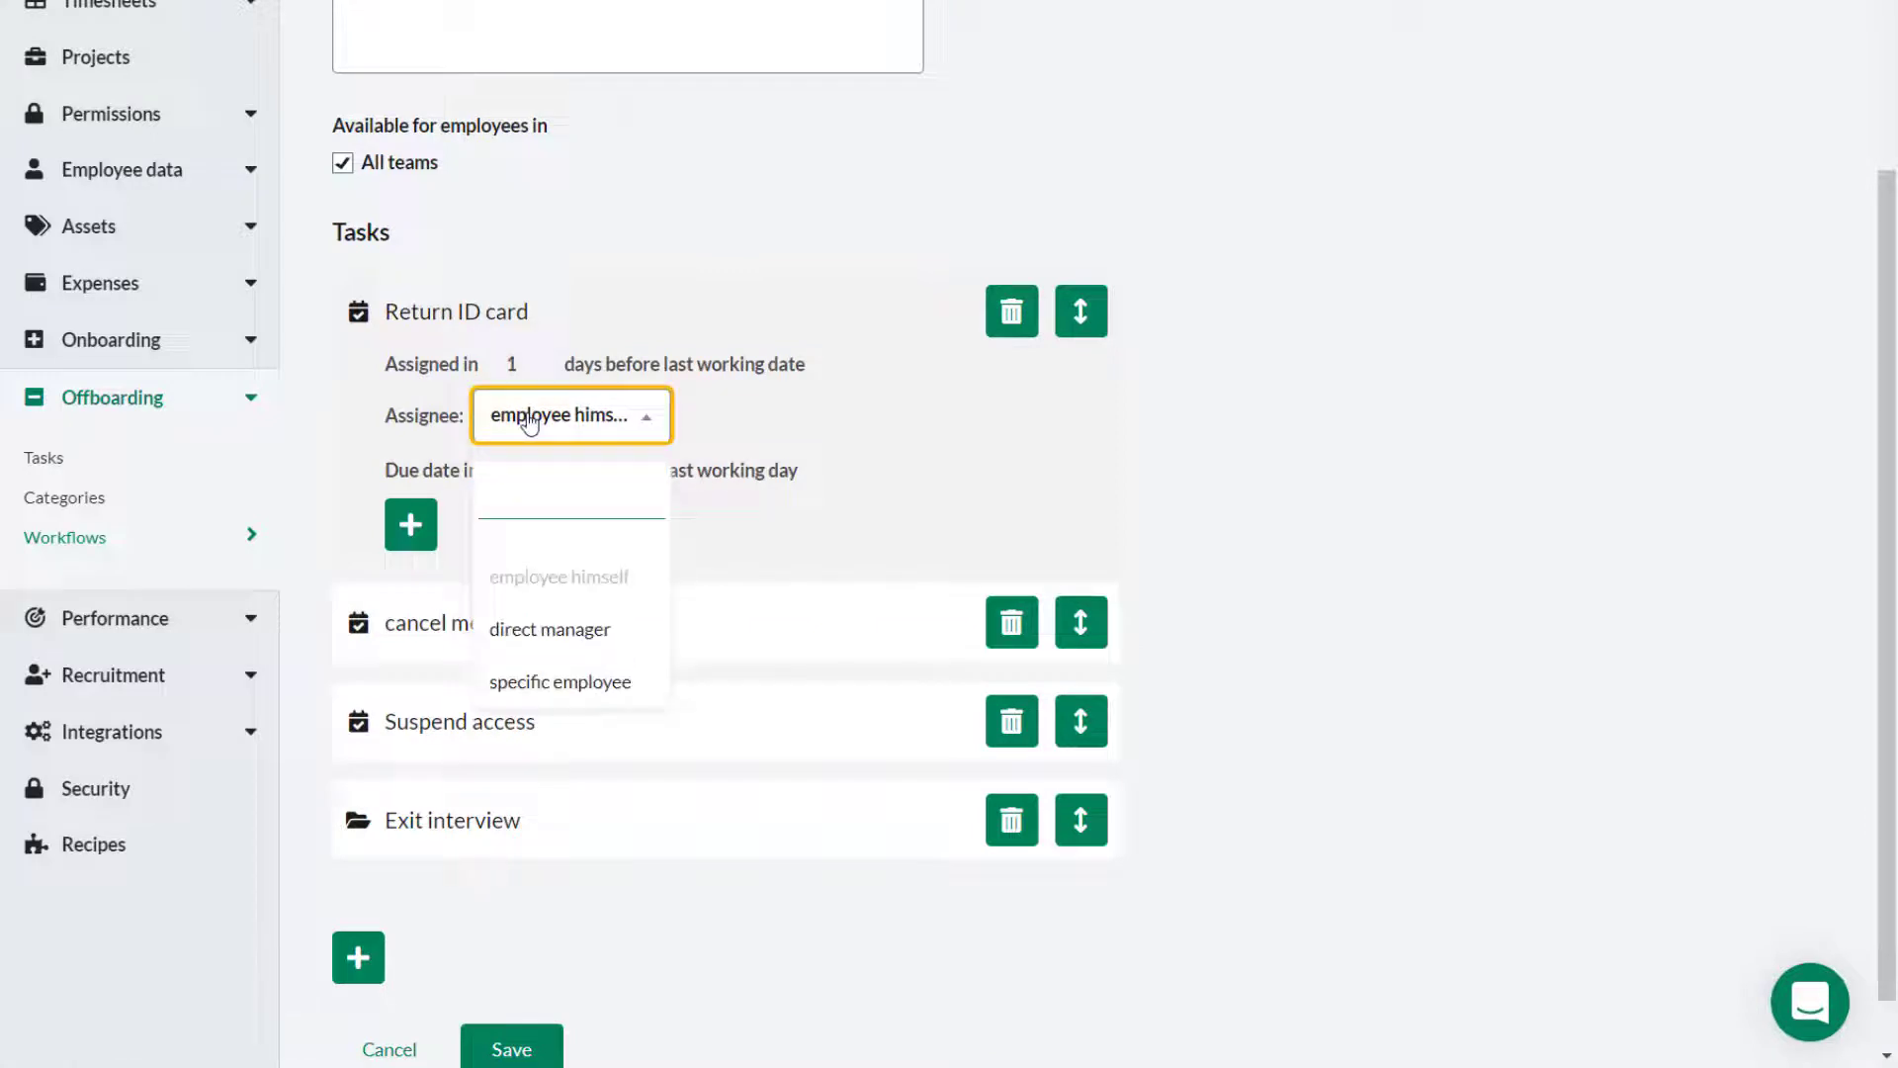
{"action": "left_click", "coordinate": [877, 504]}
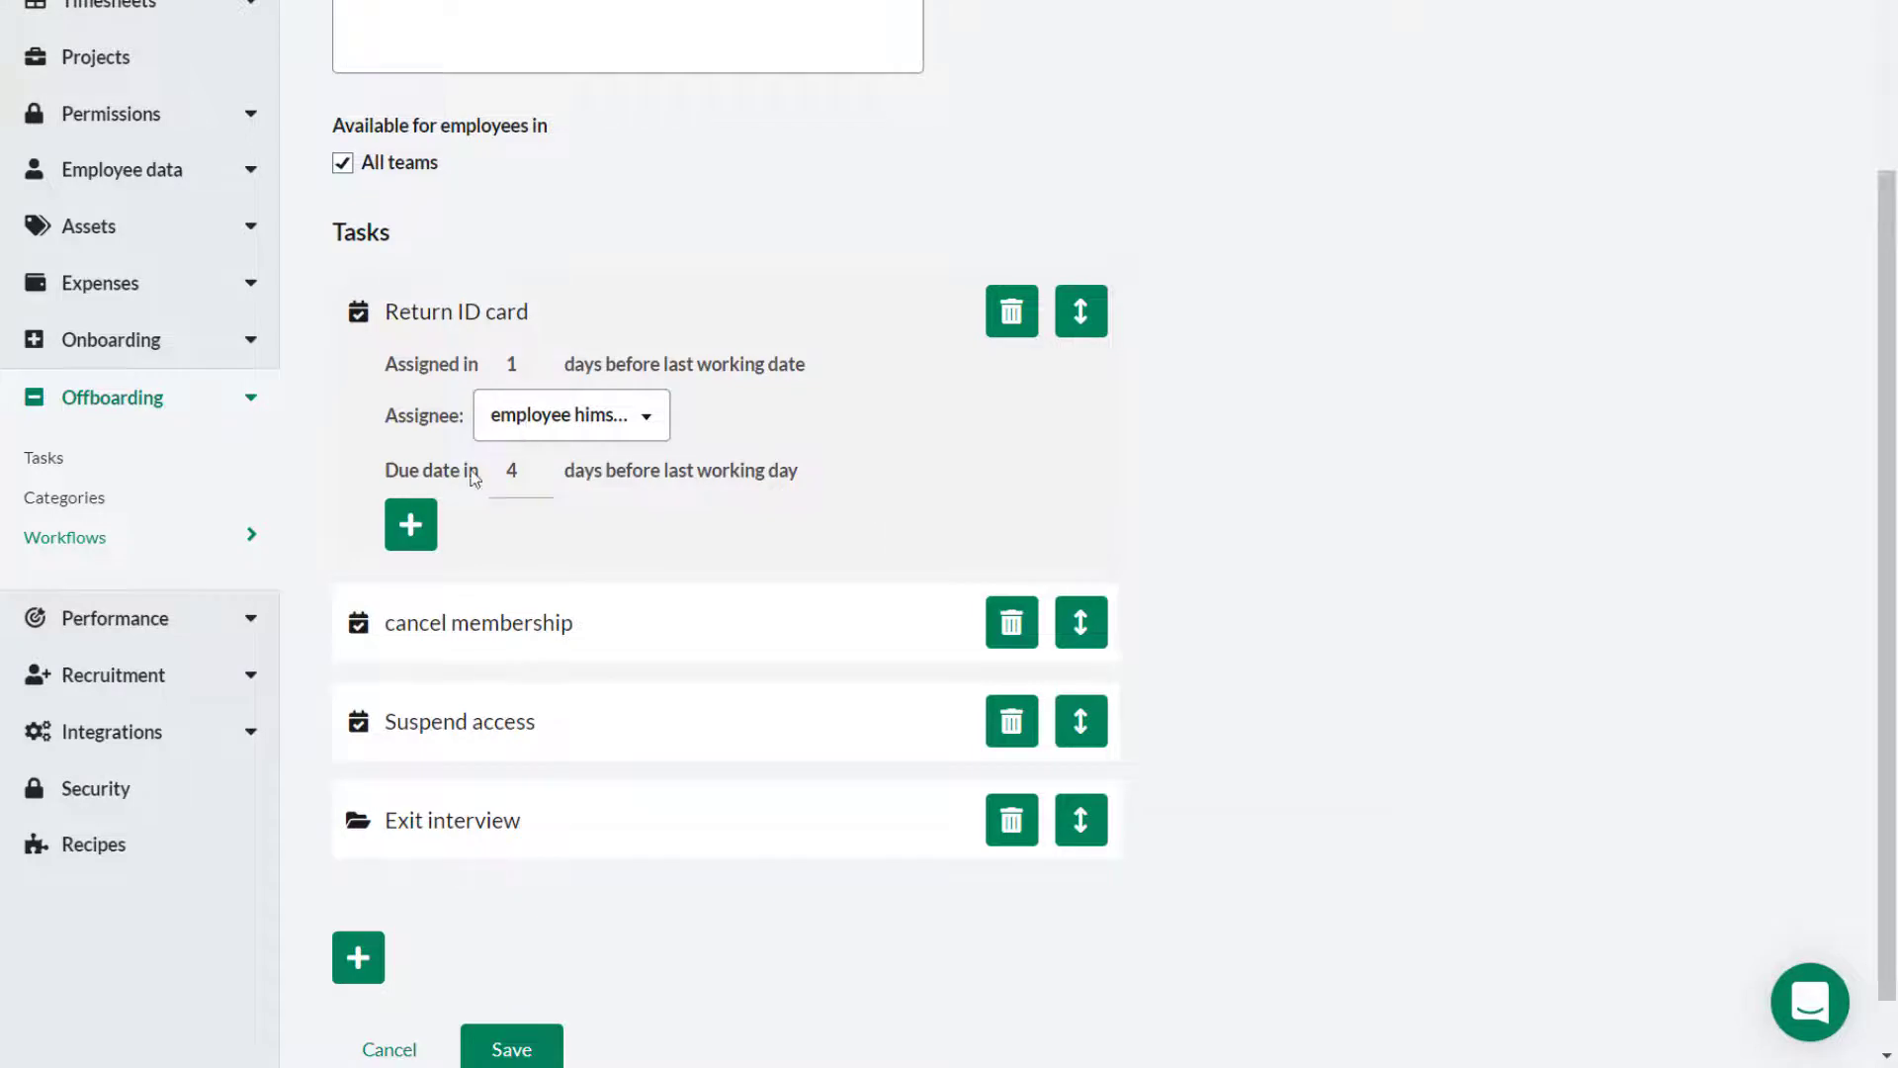
Add a further task nested under the Return ID card task in the workflow
{"action": "left_click", "coordinate": [410, 524]}
{"action": "left_click", "coordinate": [806, 184]}
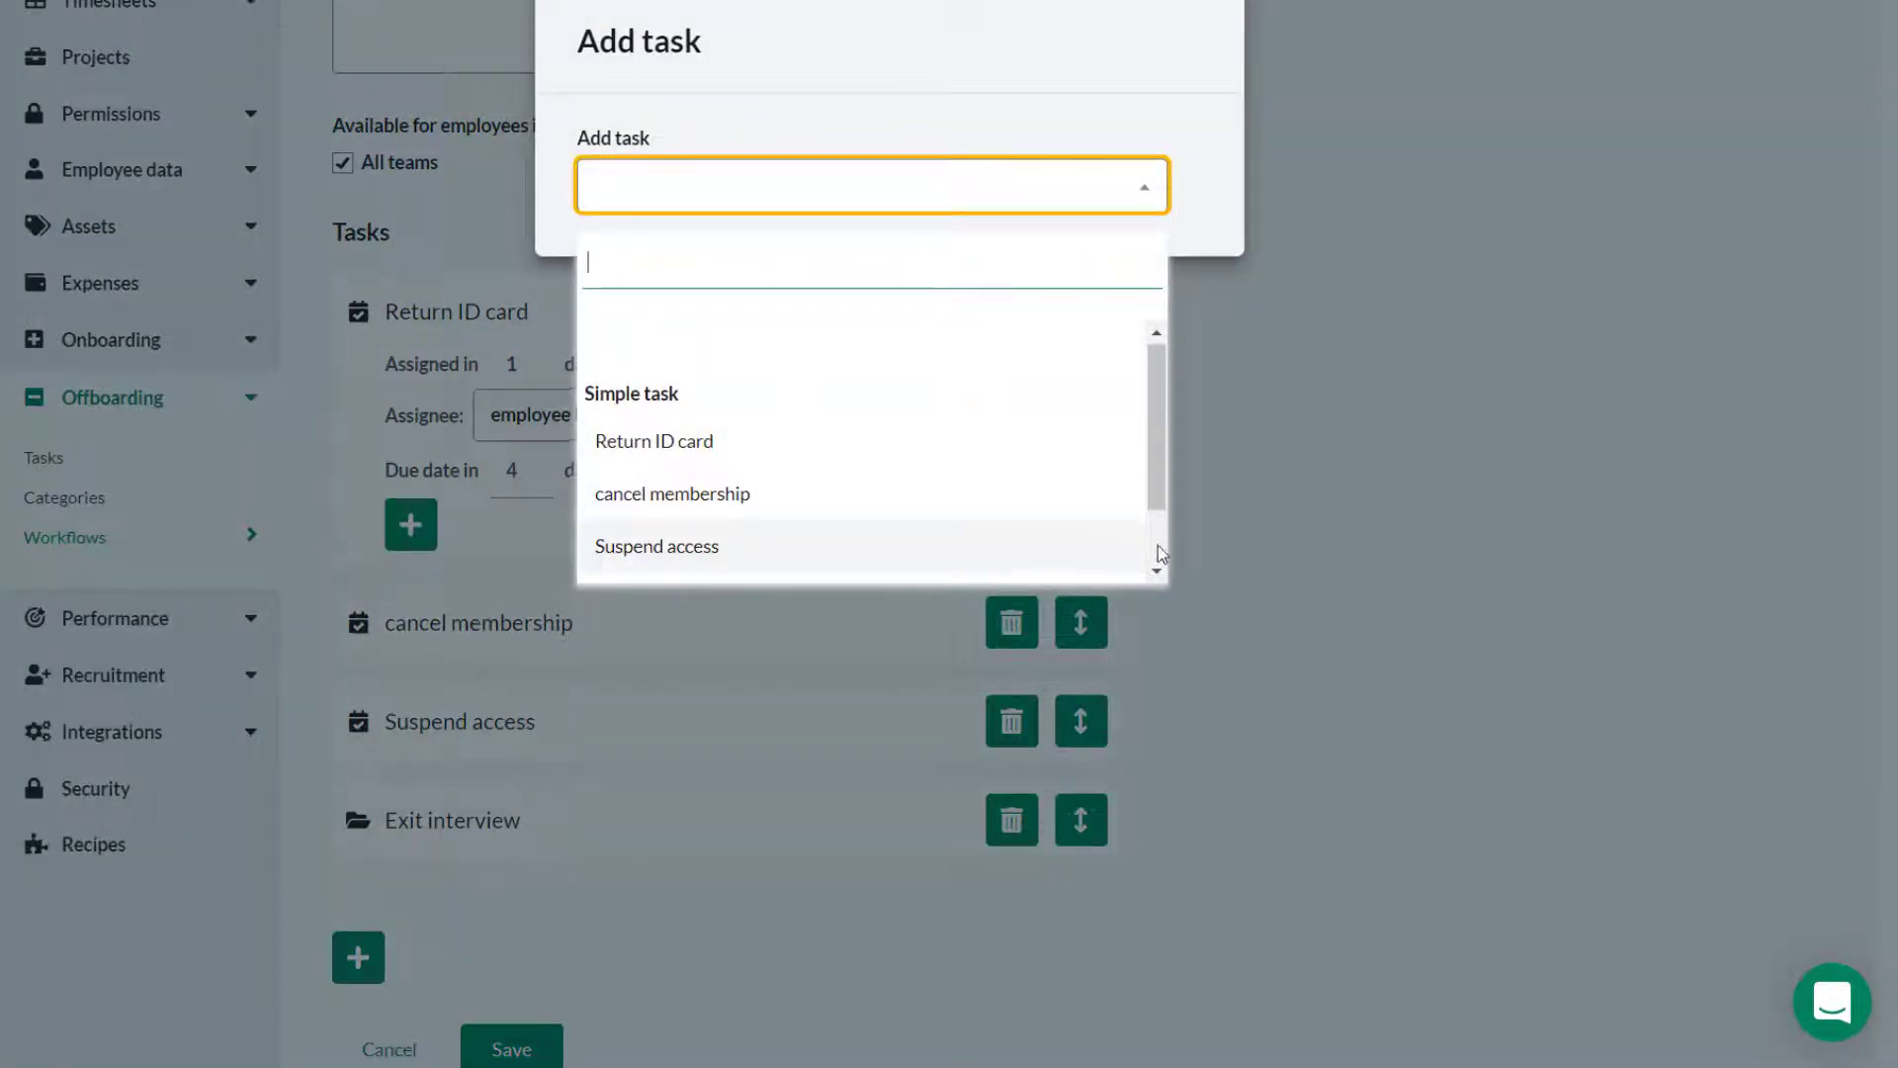
{"action": "scroll", "coordinate": [686, 517], "scroll_direction": "down", "scroll_amount": 2}
{"action": "left_click", "coordinate": [606, 555]}
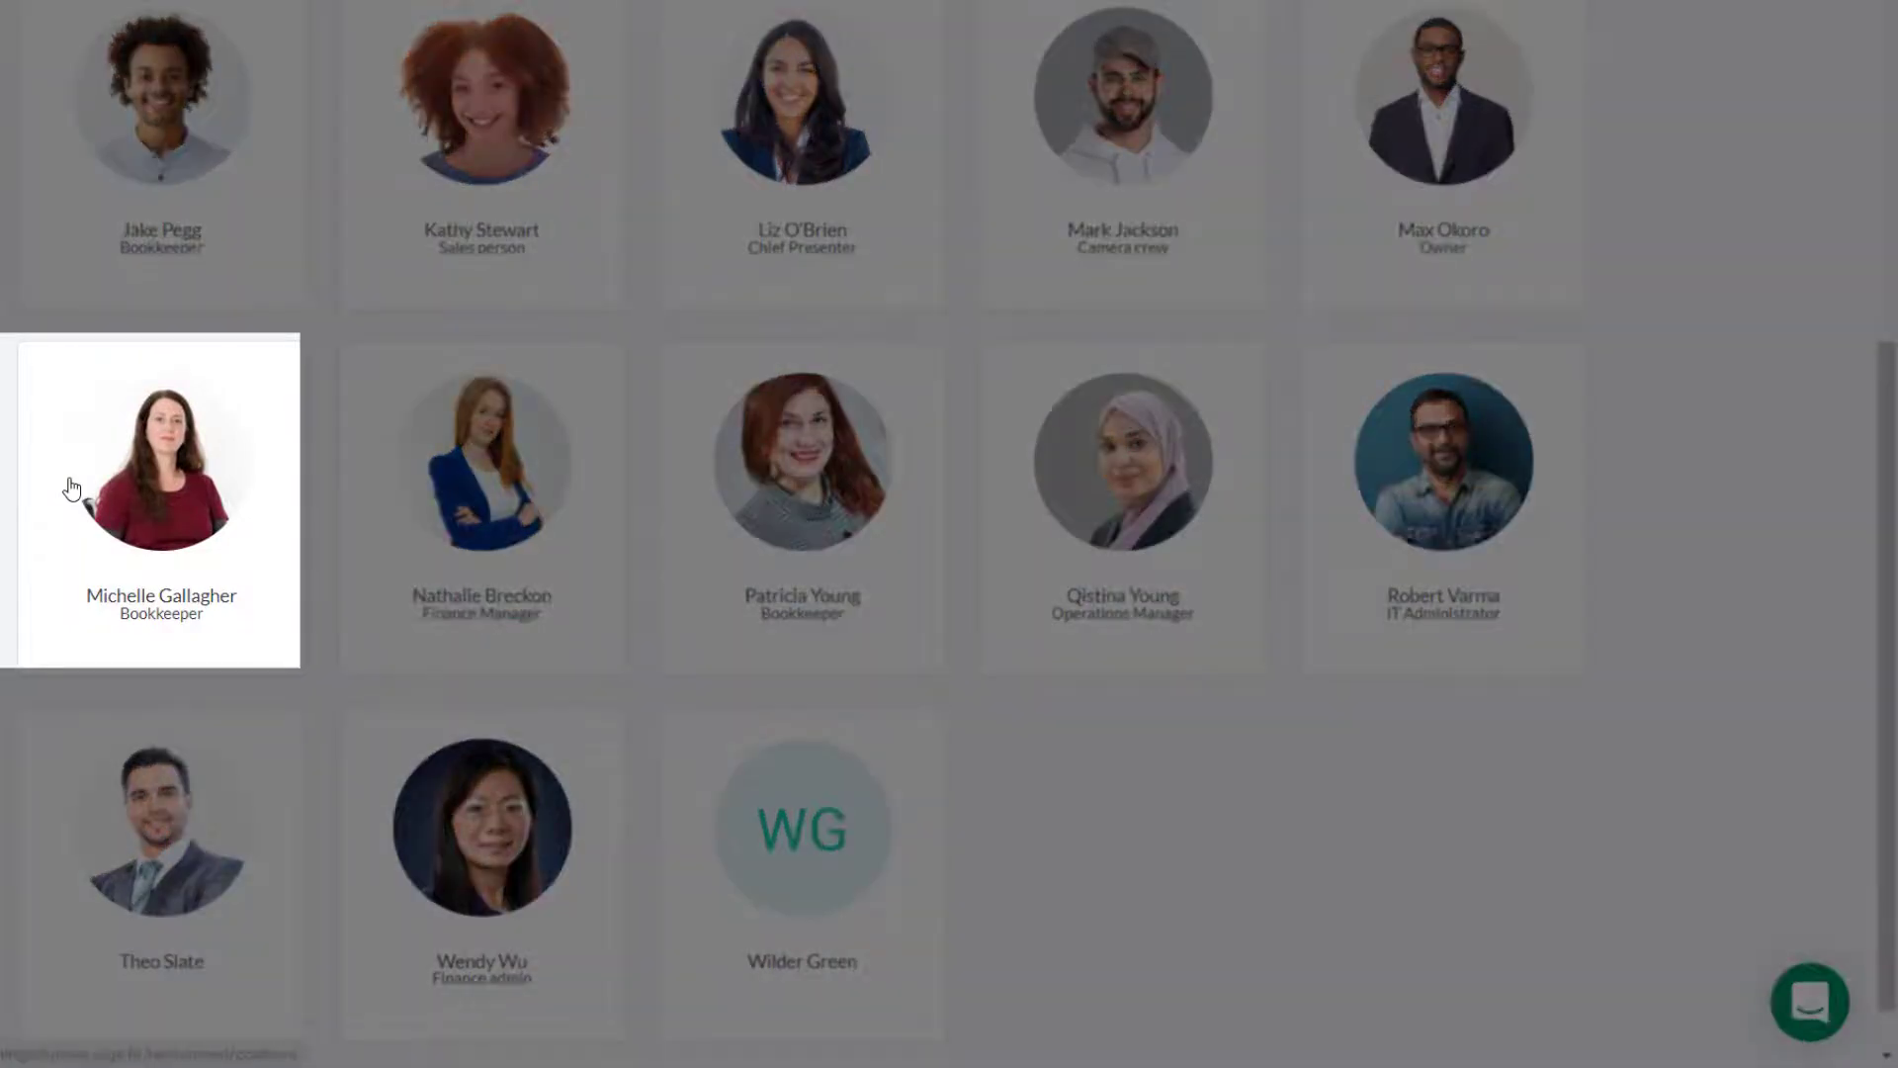
Open the offboarding section for the bookkeeper pictured in a dark red top and check which workflows can be added, without adding one
{"action": "left_click", "coordinate": [72, 488]}
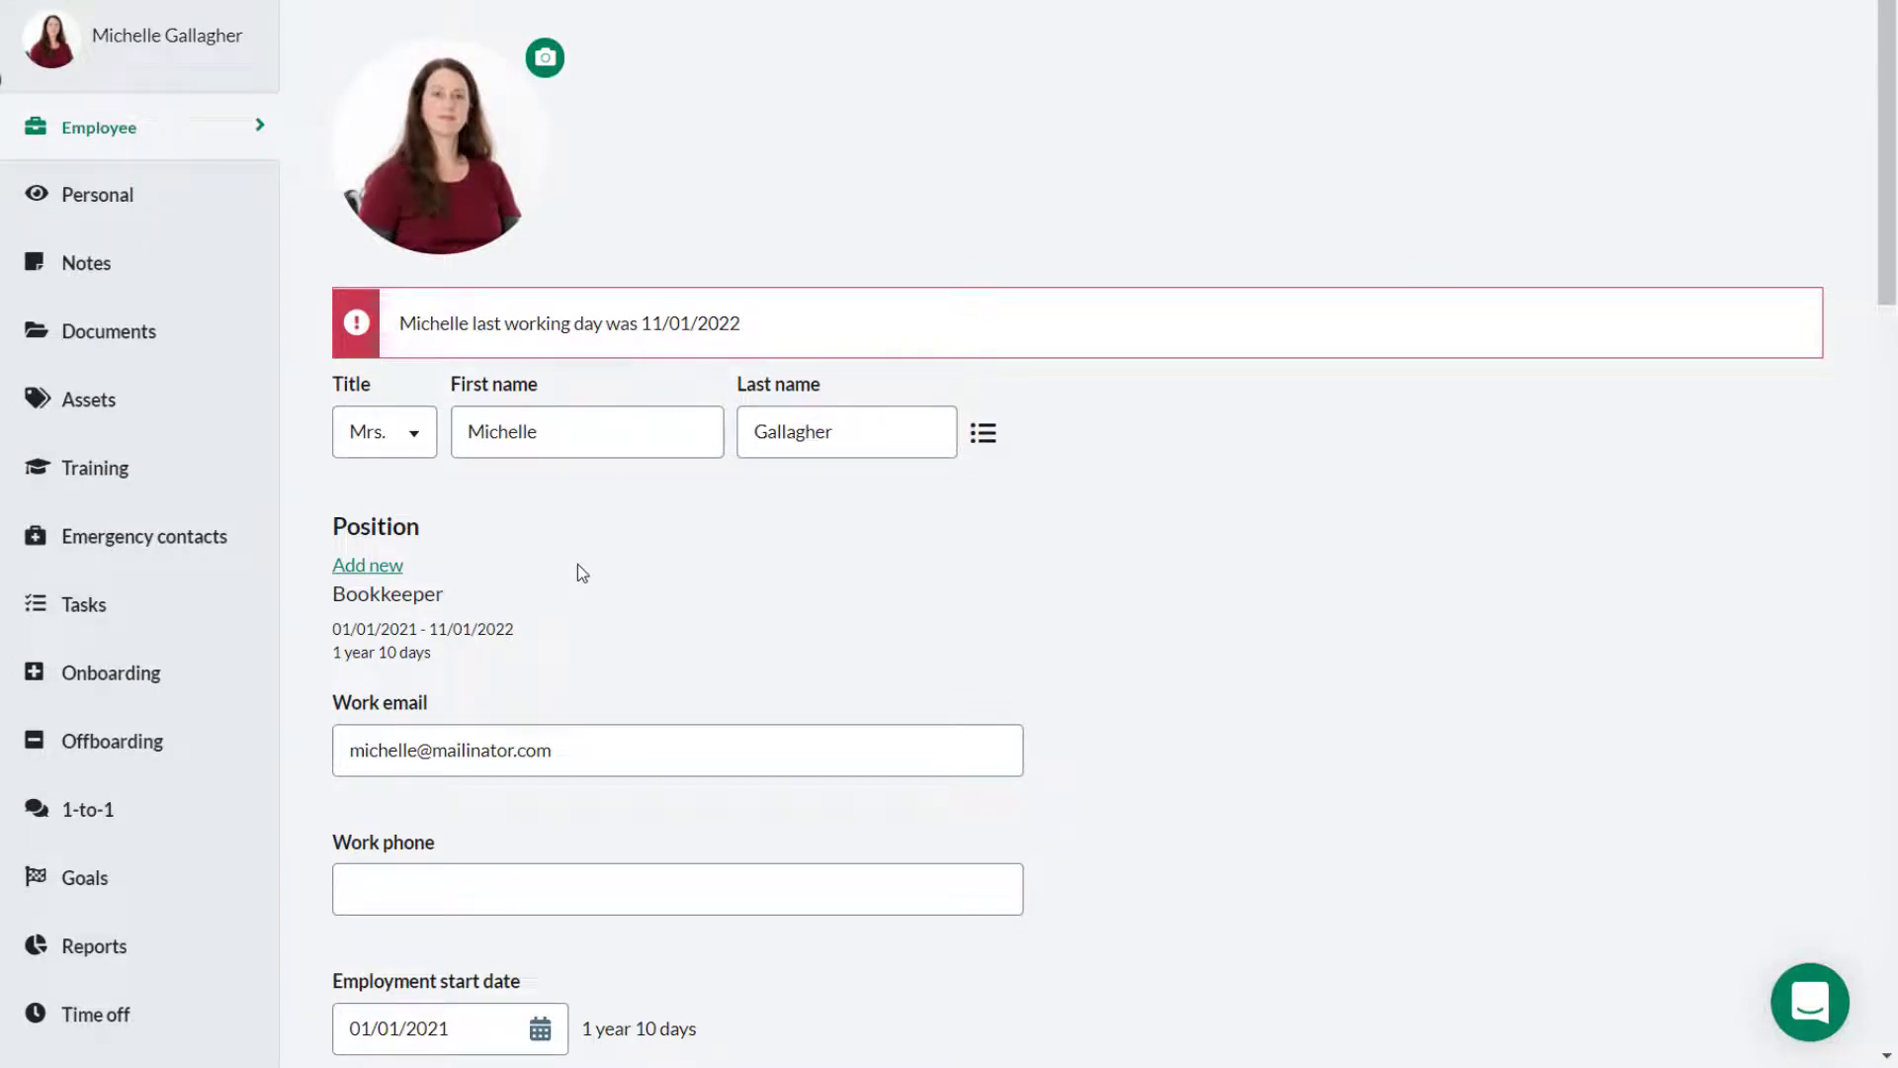
{"action": "scroll", "coordinate": [581, 573], "scroll_direction": "down", "scroll_amount": 5}
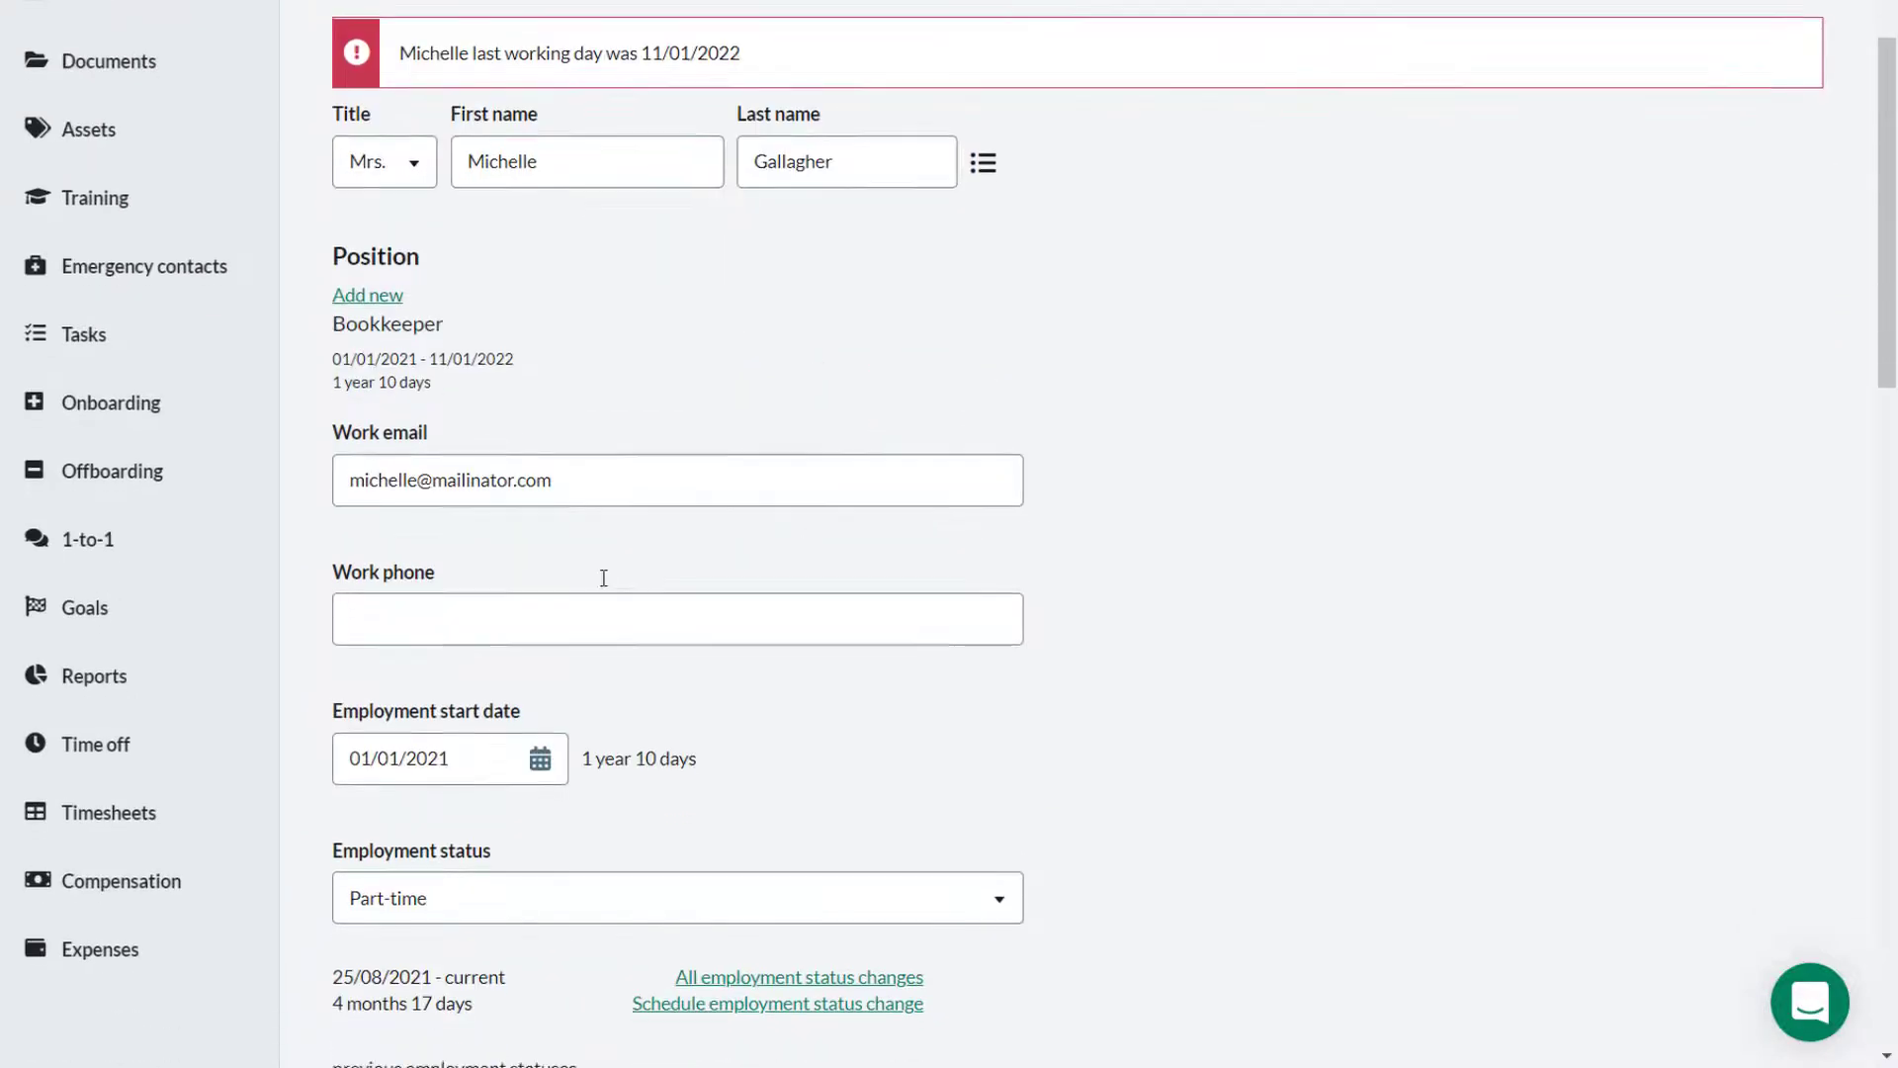
{"action": "left_click", "coordinate": [200, 224]}
{"action": "left_click", "coordinate": [465, 178]}
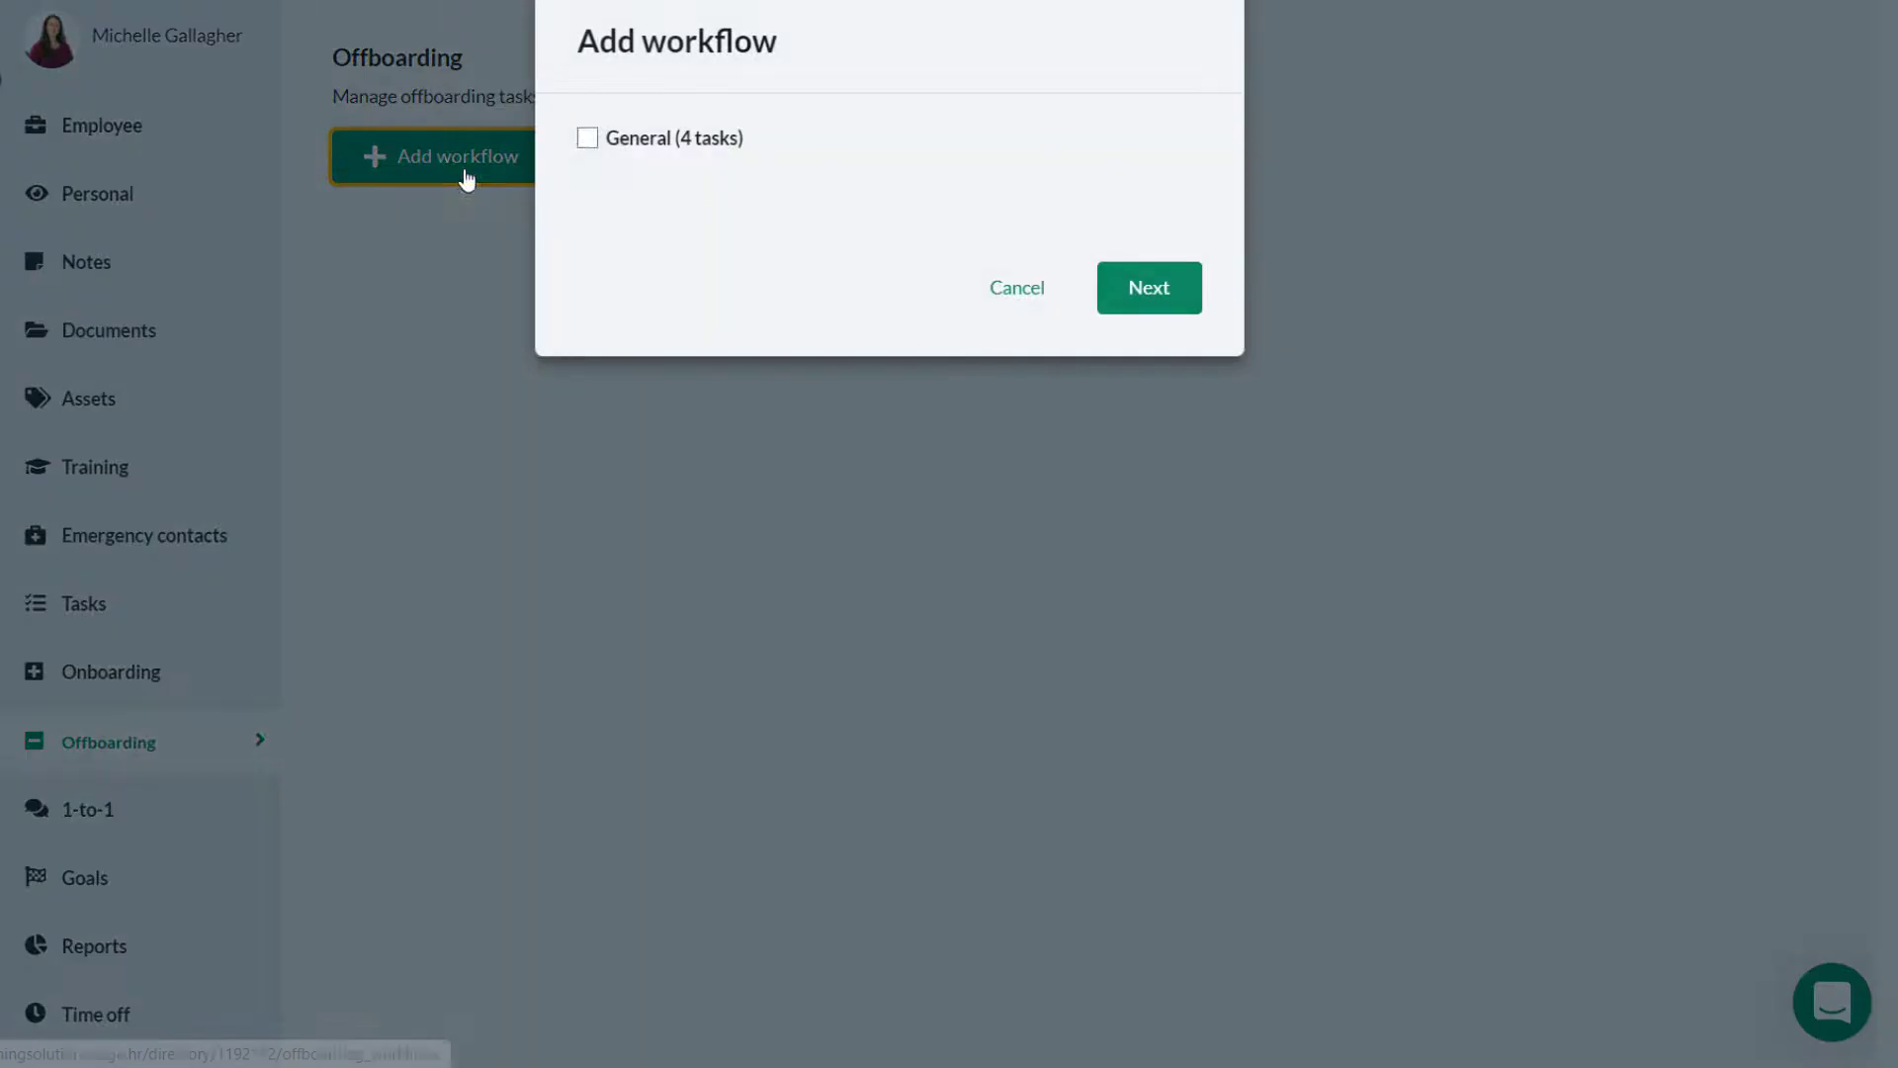
{"action": "left_click", "coordinate": [1012, 305]}
Assign the existing Suspend access offboarding task to this profile, with completion set to 0 days before the employee's last working day
{"action": "left_click", "coordinate": [676, 178]}
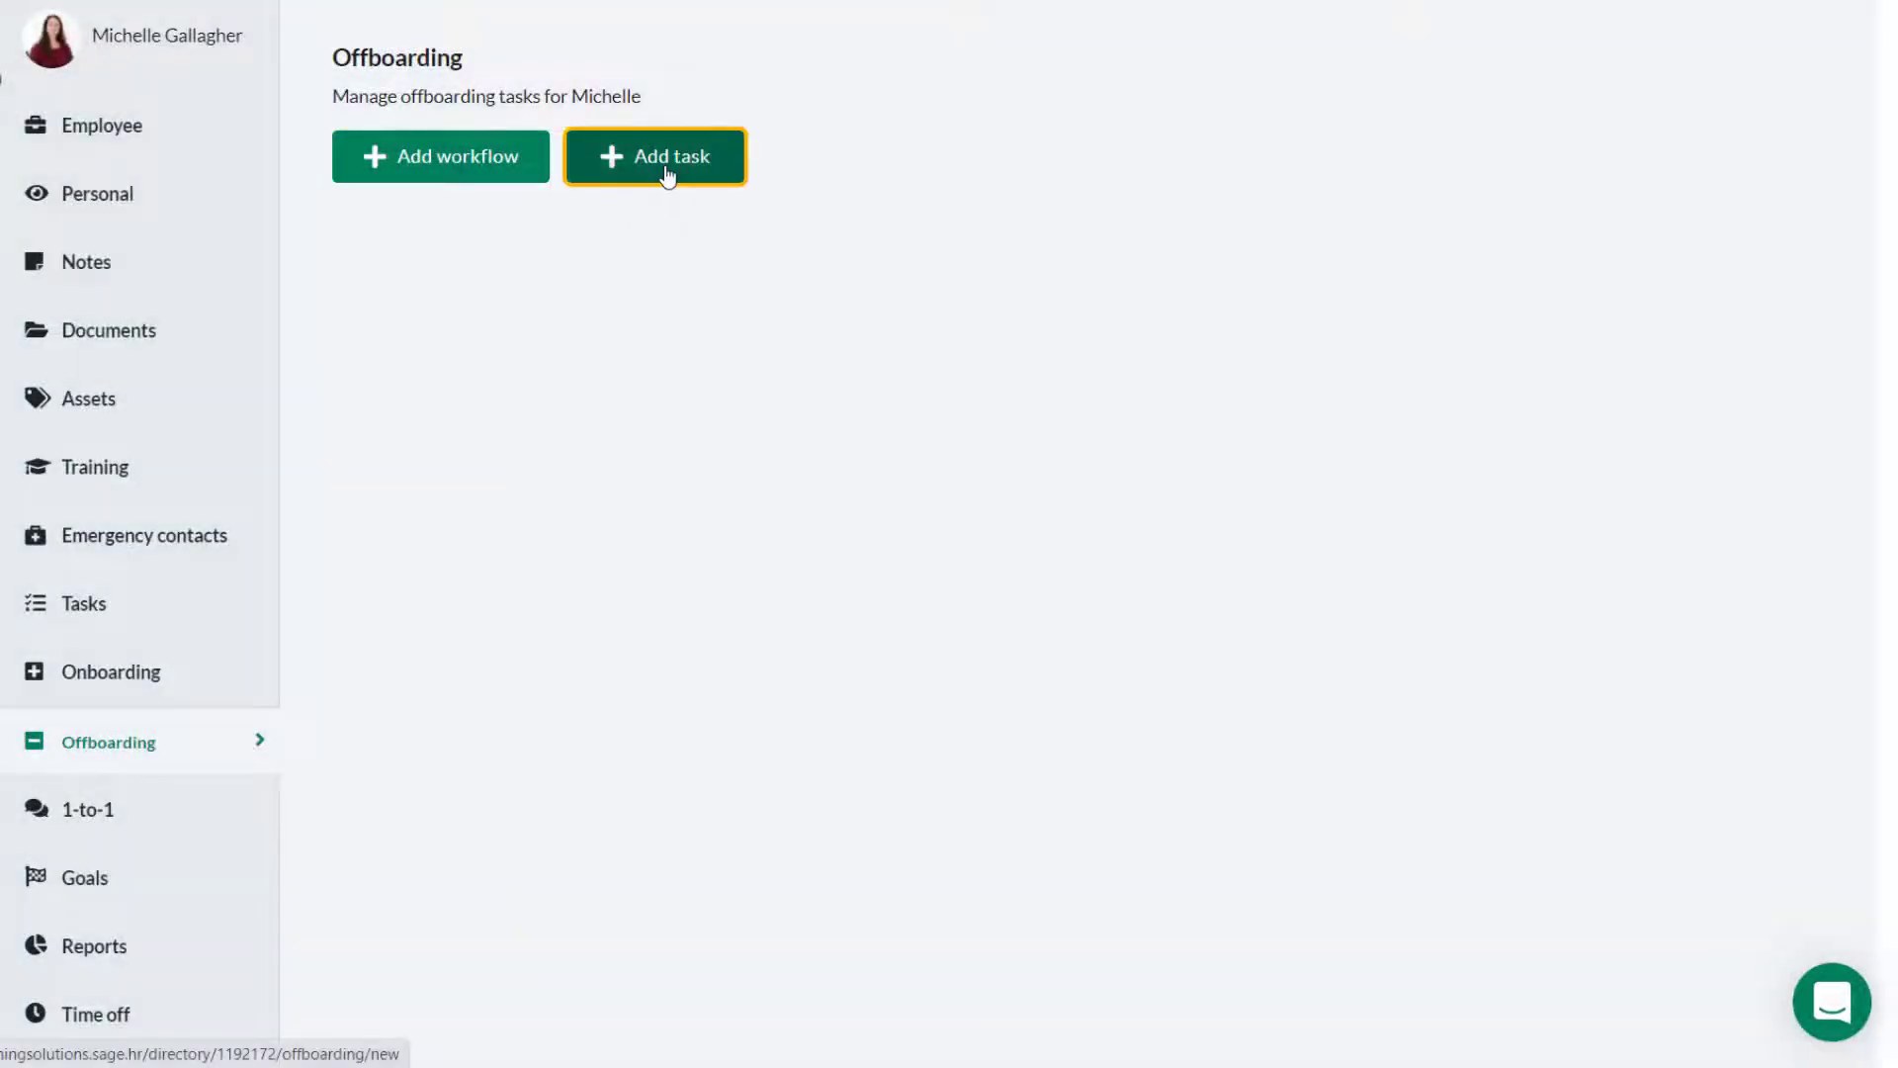
{"action": "left_click", "coordinate": [769, 207]}
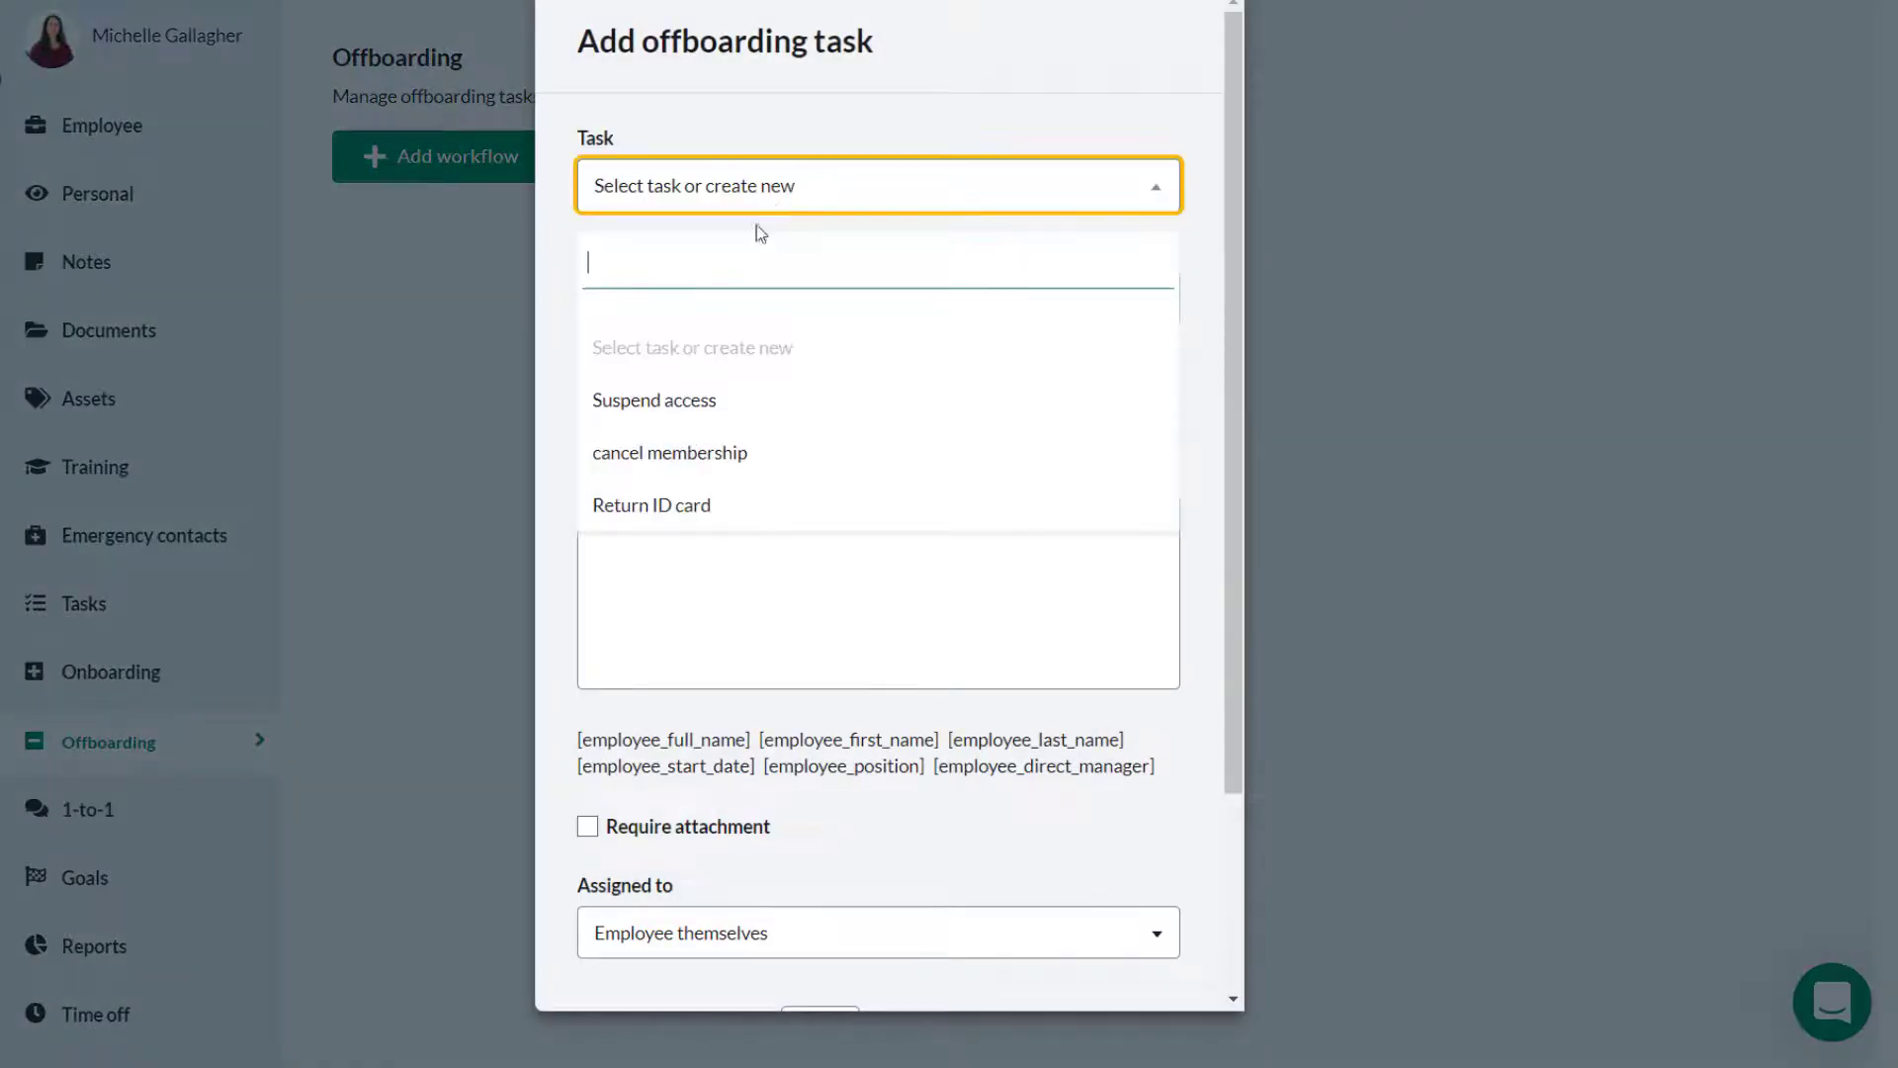
{"action": "left_click", "coordinate": [697, 401]}
{"action": "scroll", "coordinate": [799, 361], "scroll_direction": "down", "scroll_amount": 5}
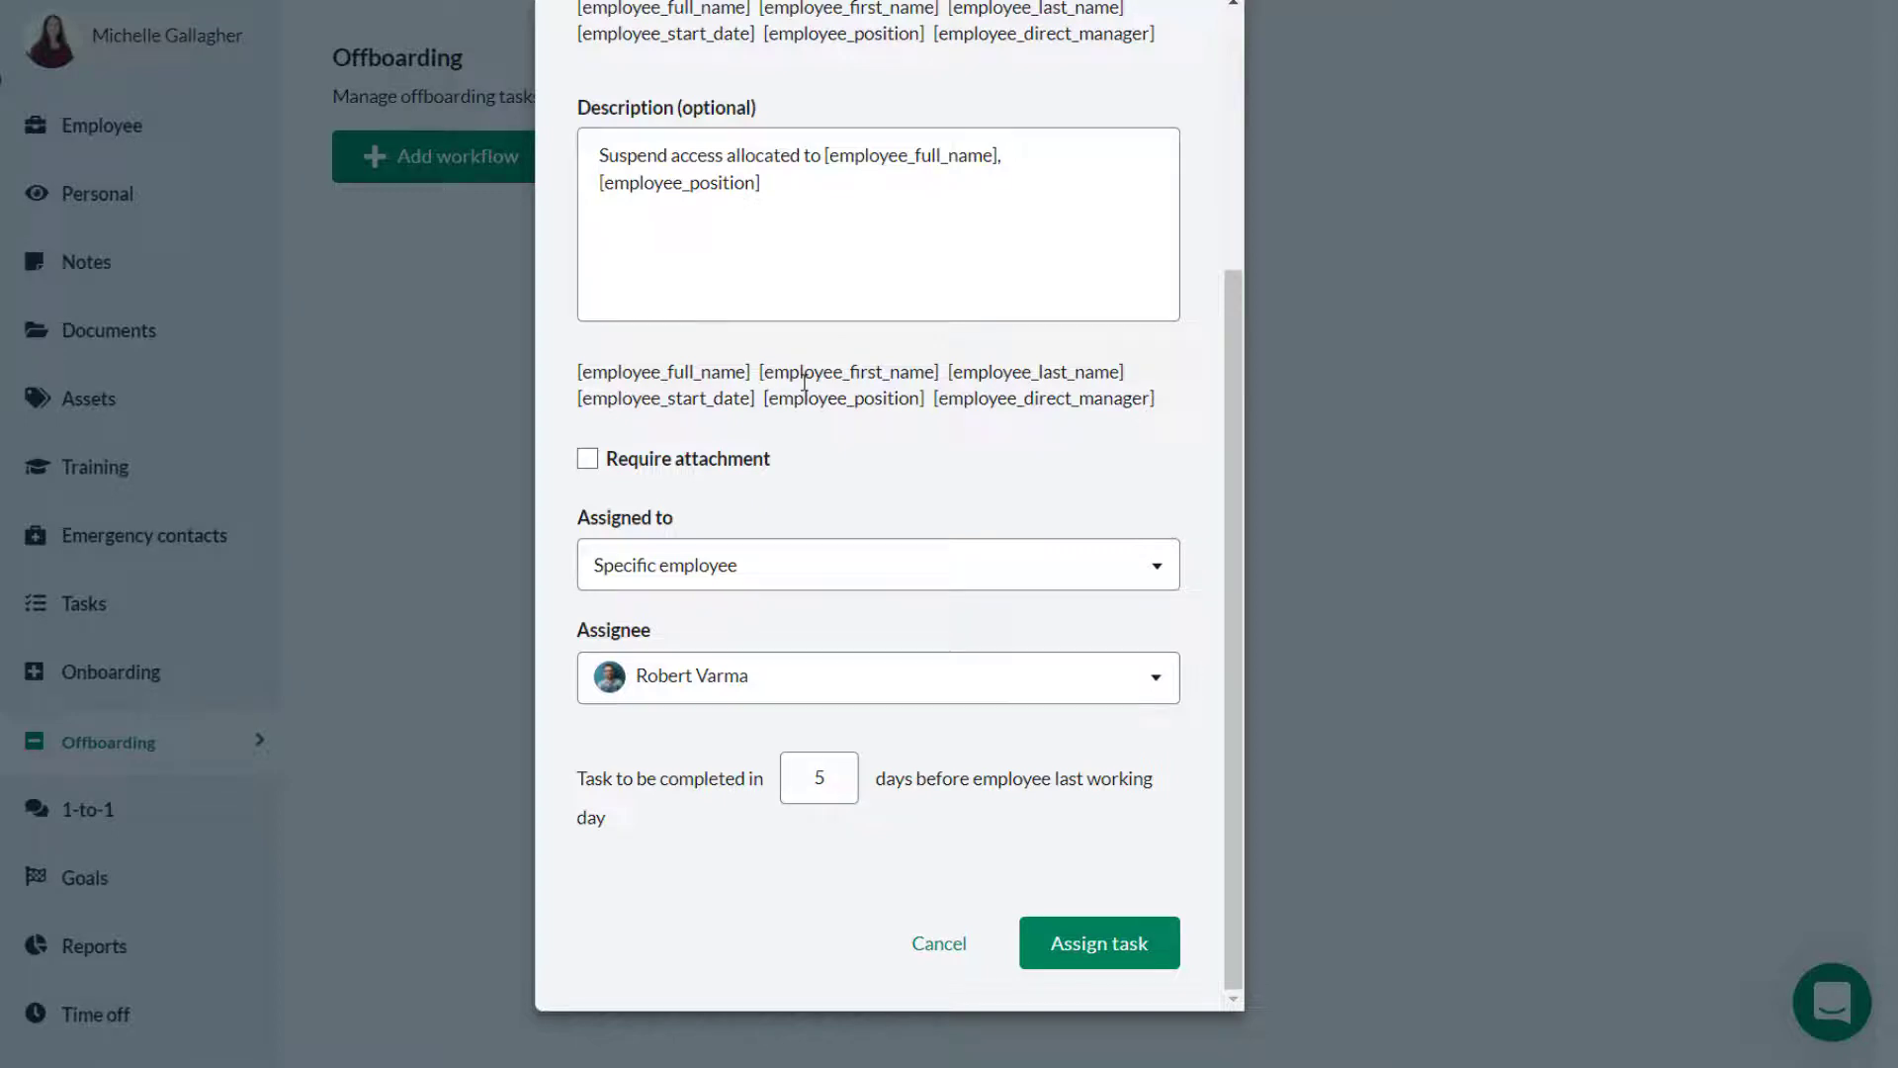
{"action": "double_click", "coordinate": [820, 778]}
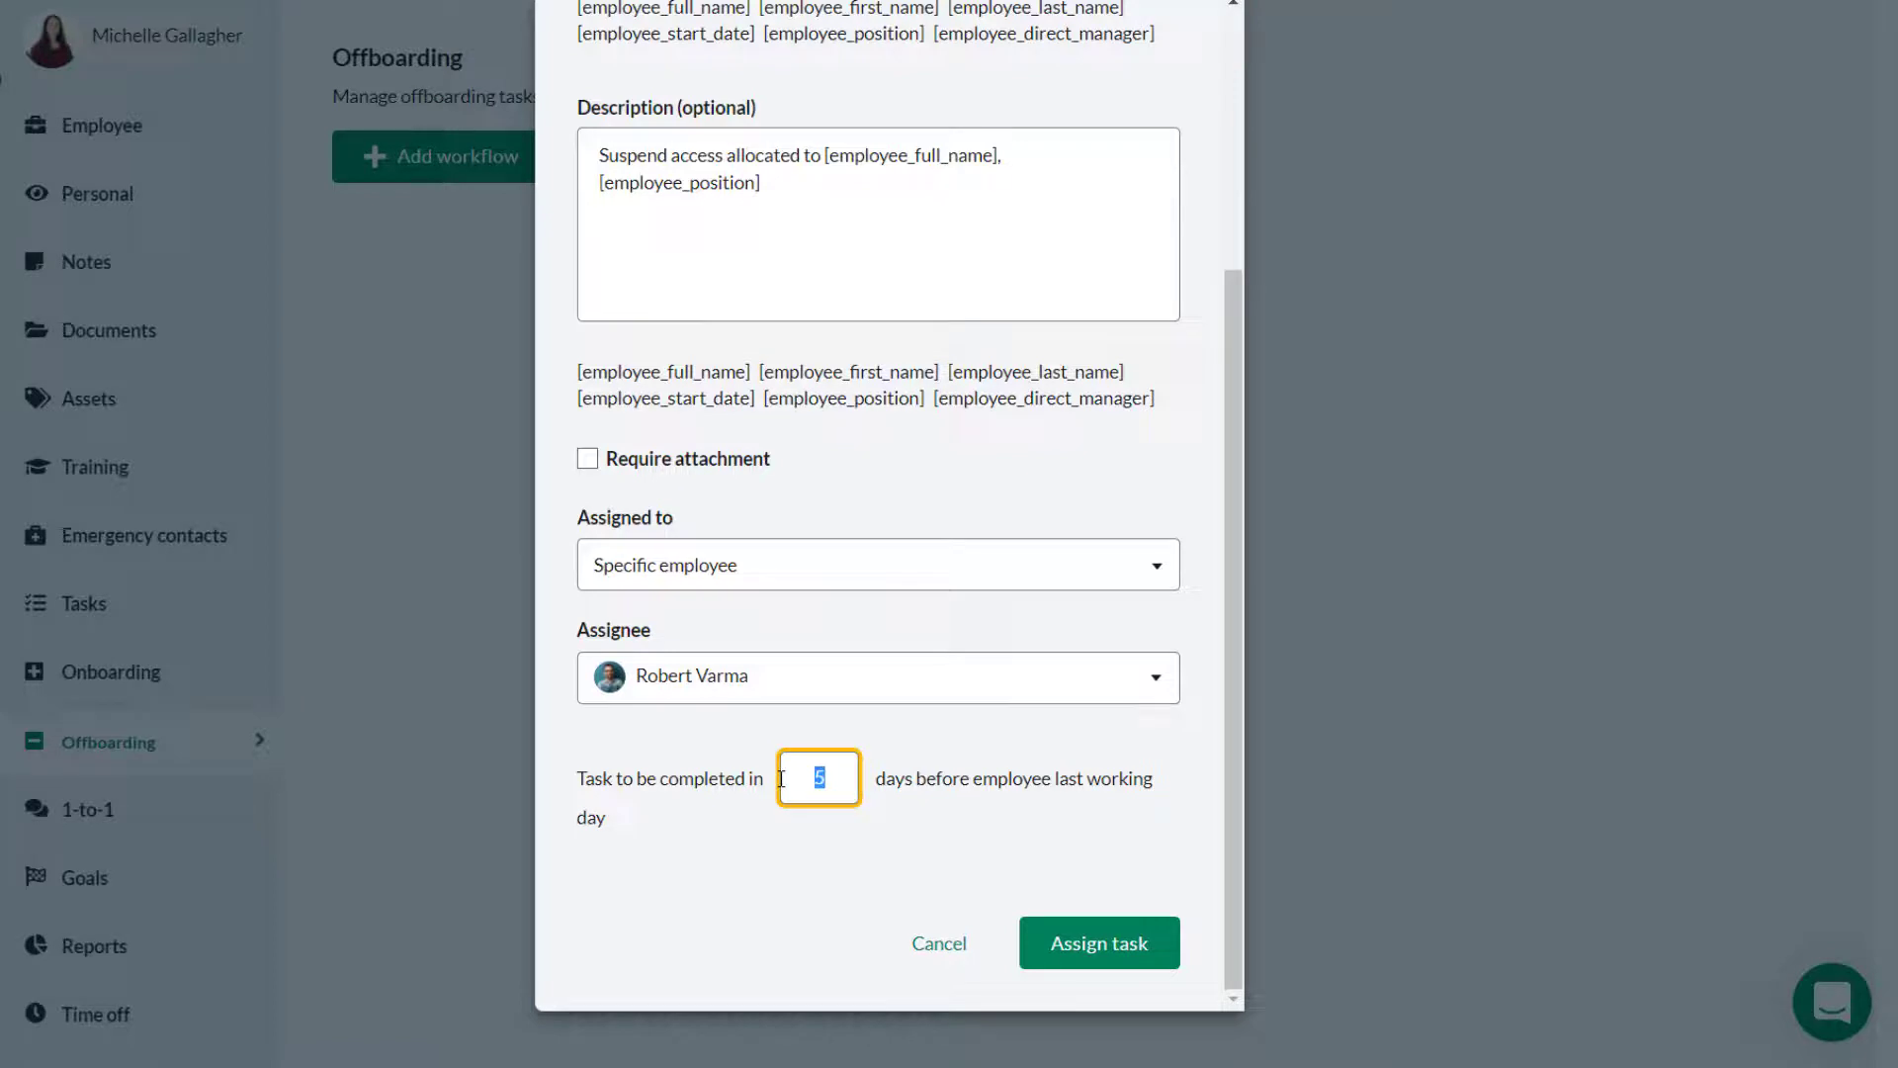
{"action": "type", "text": "0"}
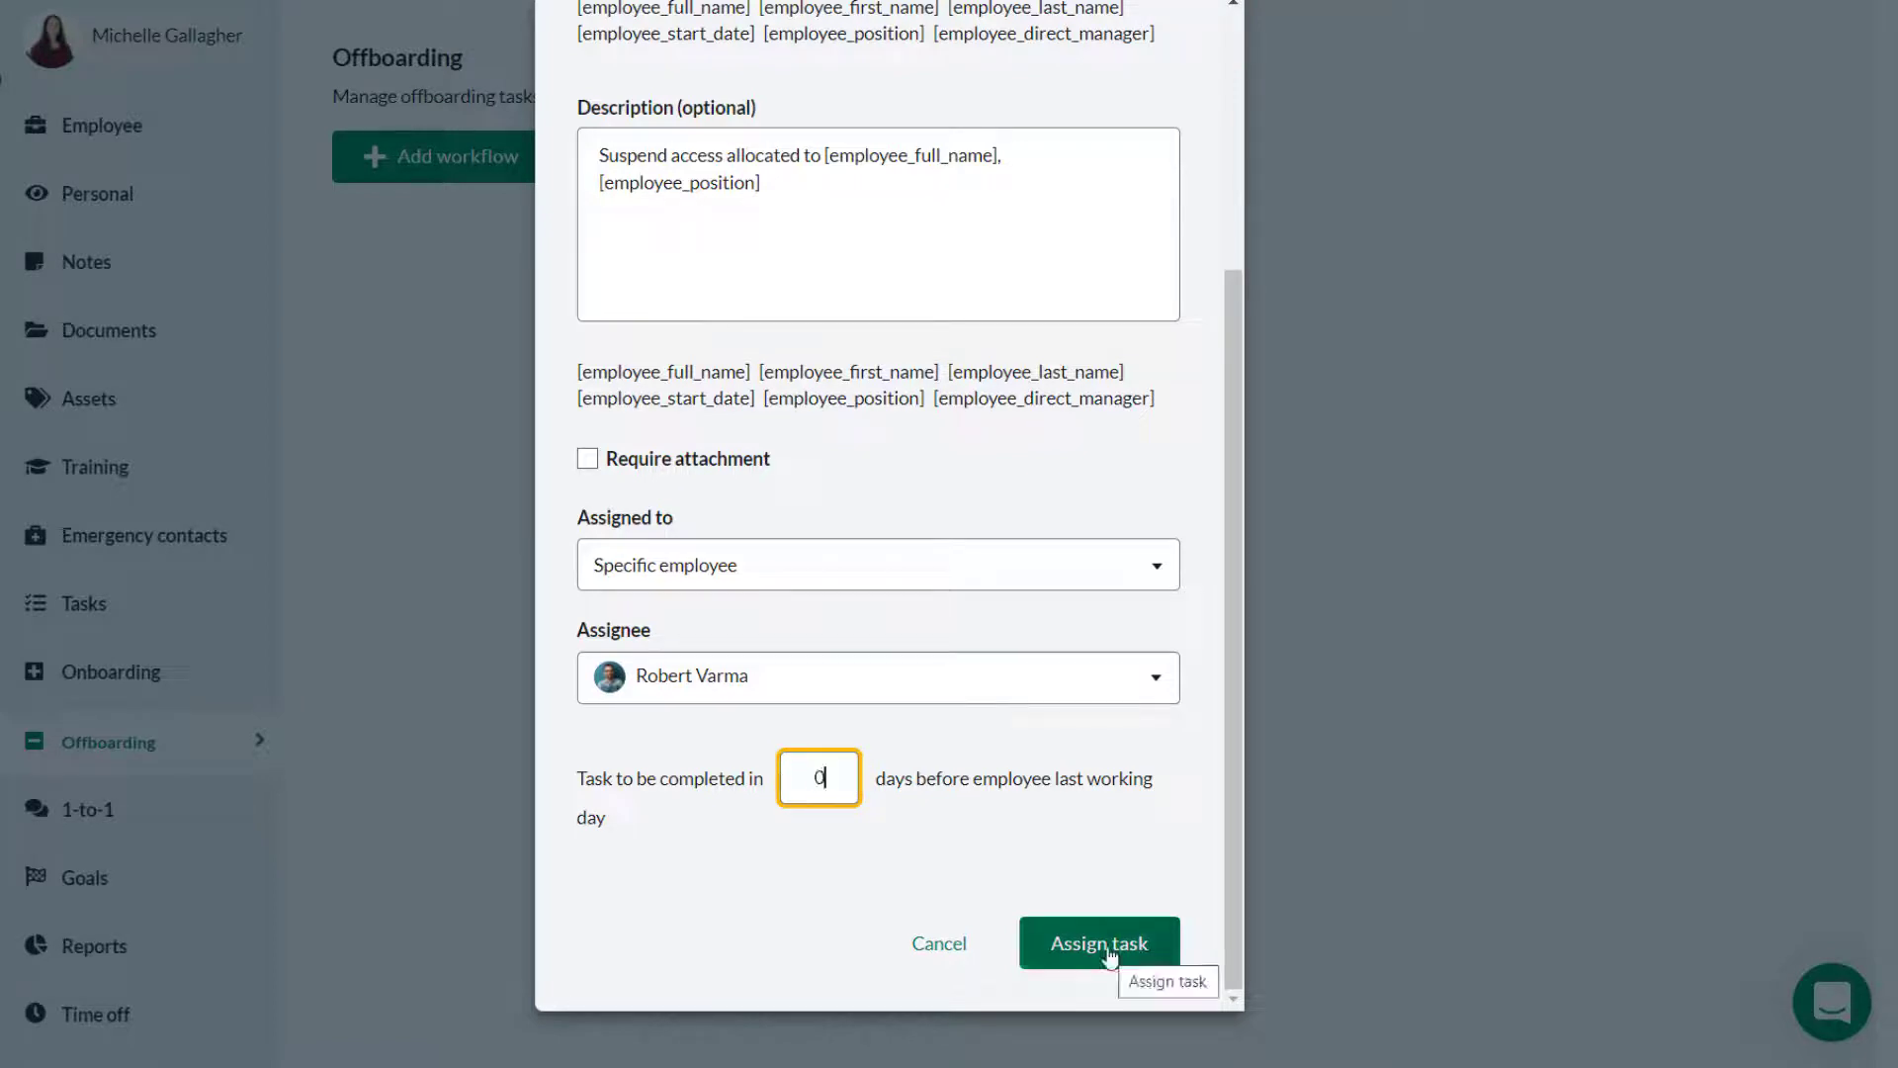
{"action": "left_click", "coordinate": [1111, 952]}
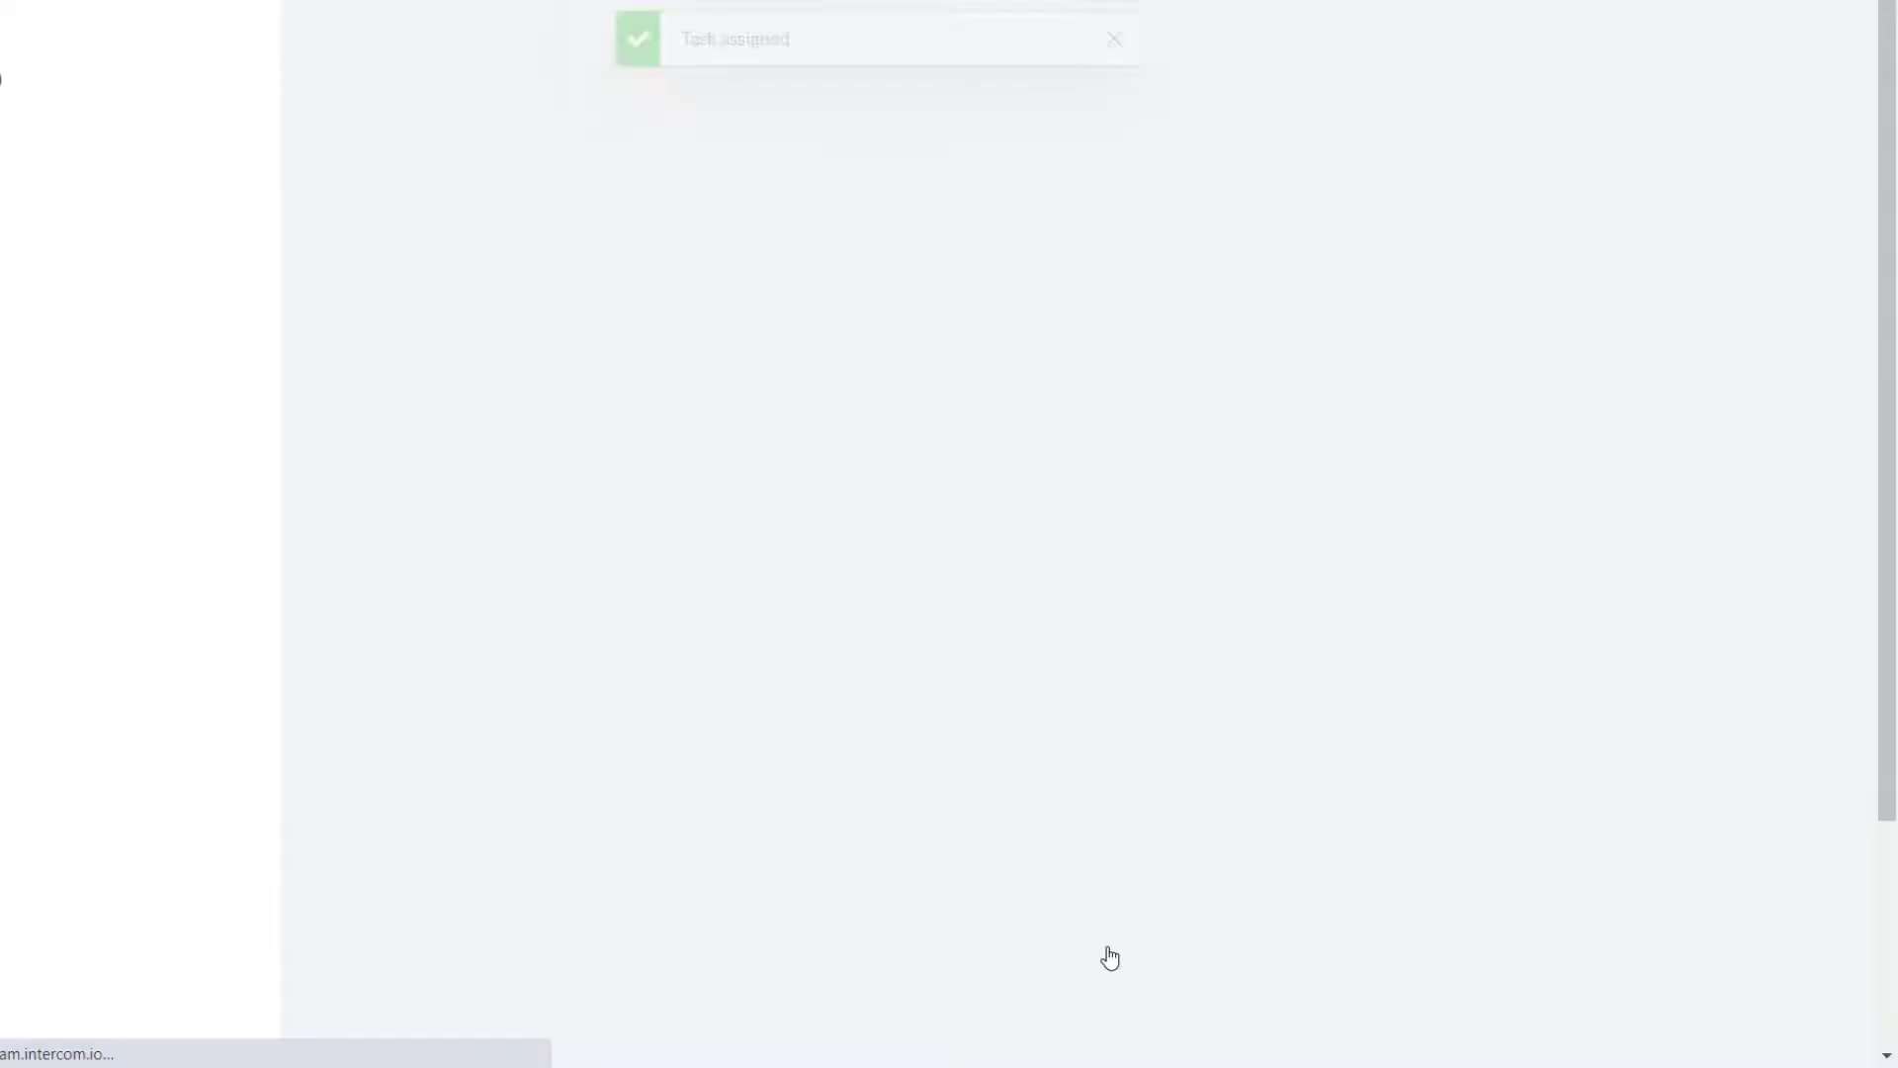